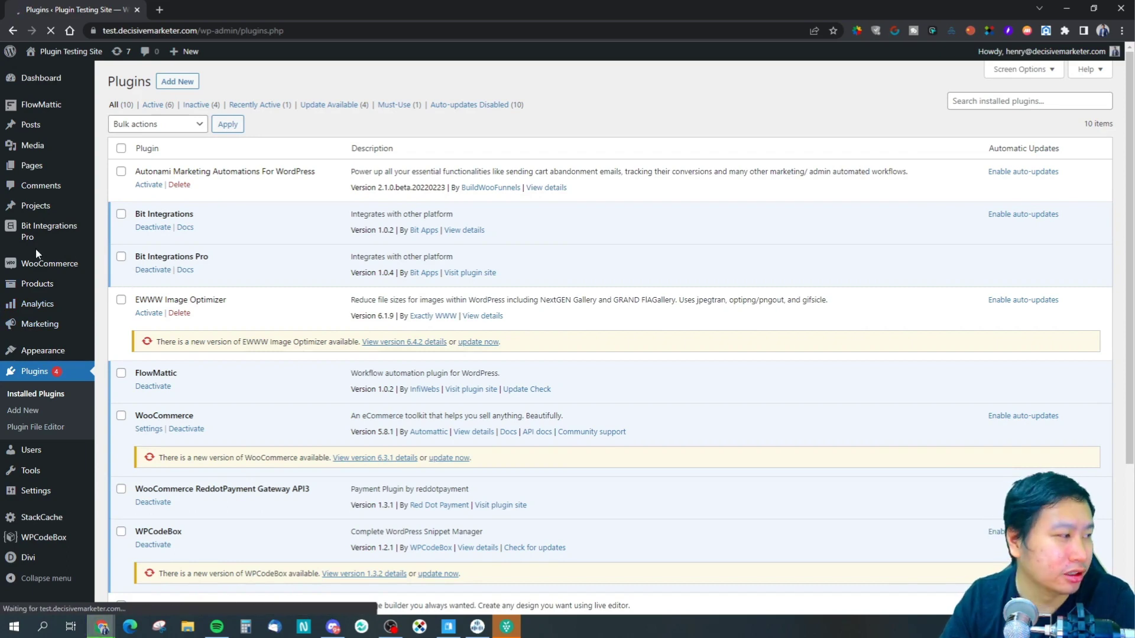
Open the Bit Integrations Pro plugin page and start creating a new integration.
{"action": "mouse_move", "coordinate": [47, 232]}
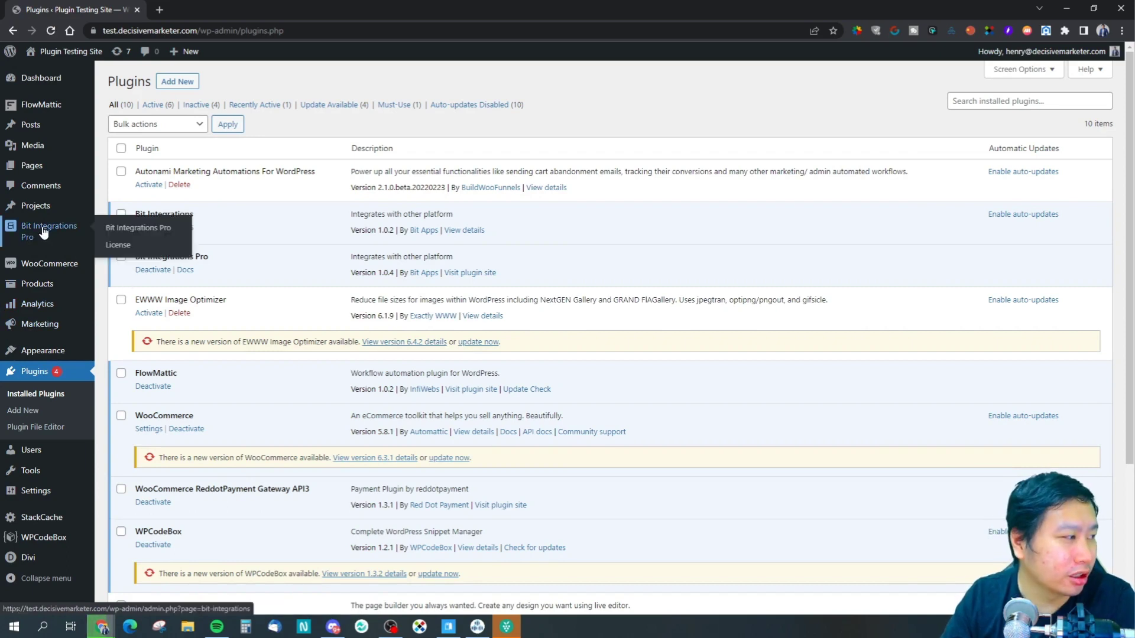
{"action": "left_click", "coordinate": [128, 235]}
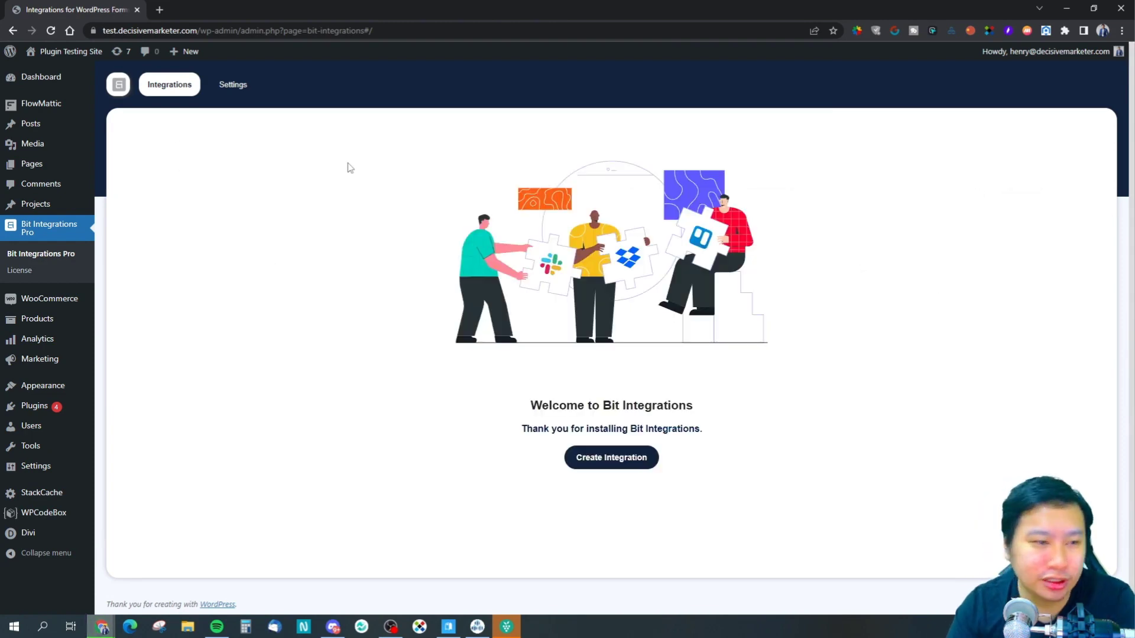
{"action": "left_click", "coordinate": [602, 467]}
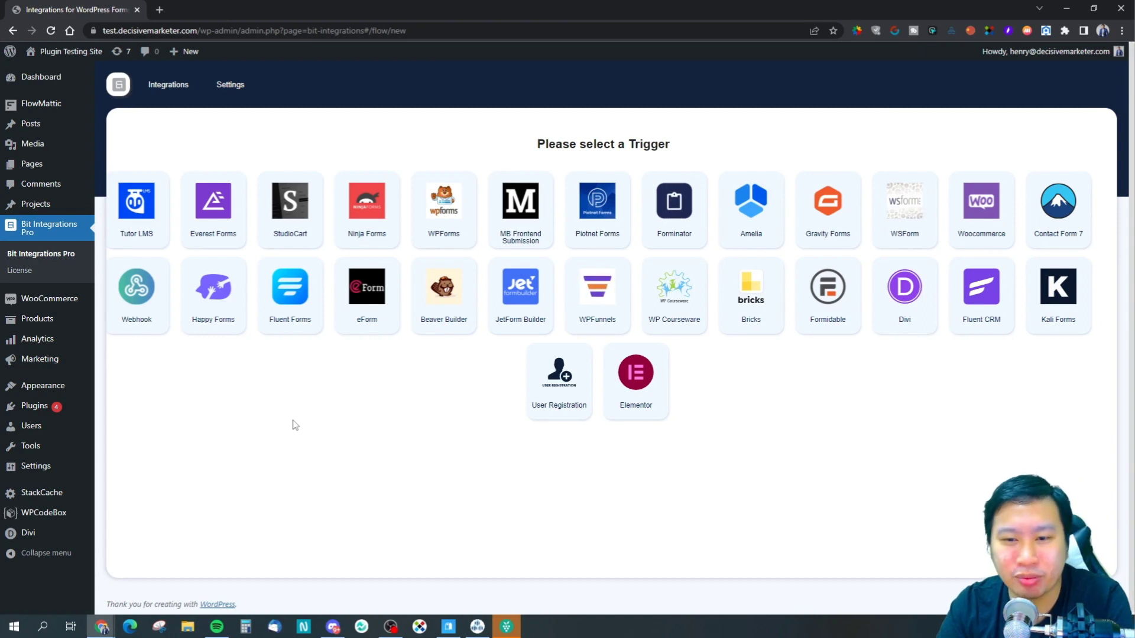
{"action": "left_click", "coordinate": [142, 304]}
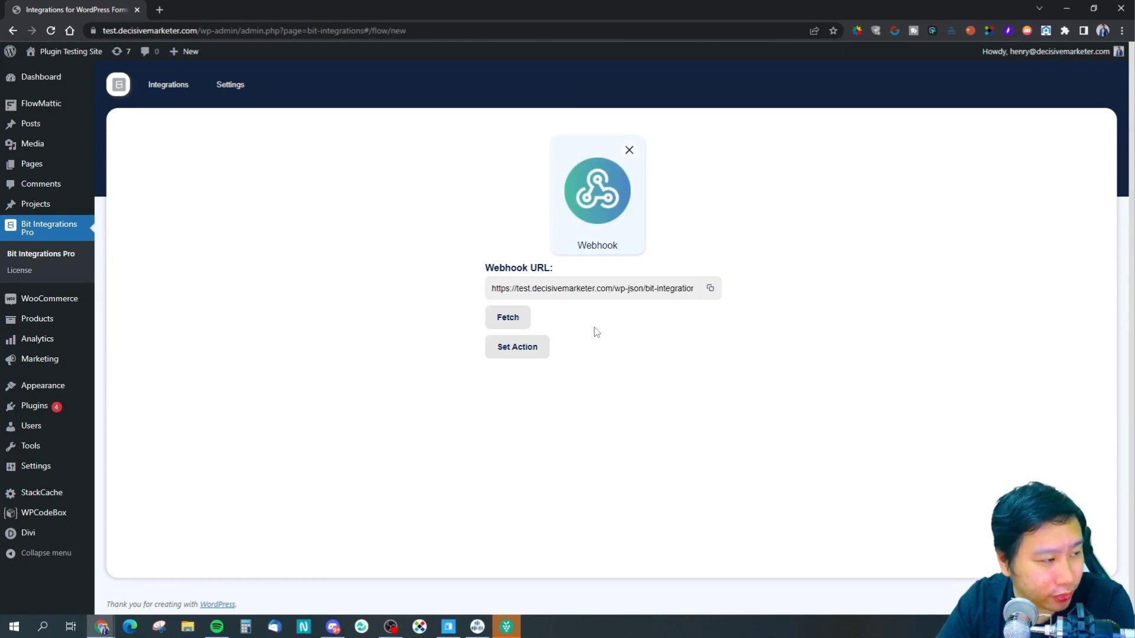
{"action": "left_click_drag", "start_coordinate": [610, 291], "coordinate": [638, 293]}
{"action": "left_click", "coordinate": [645, 316]}
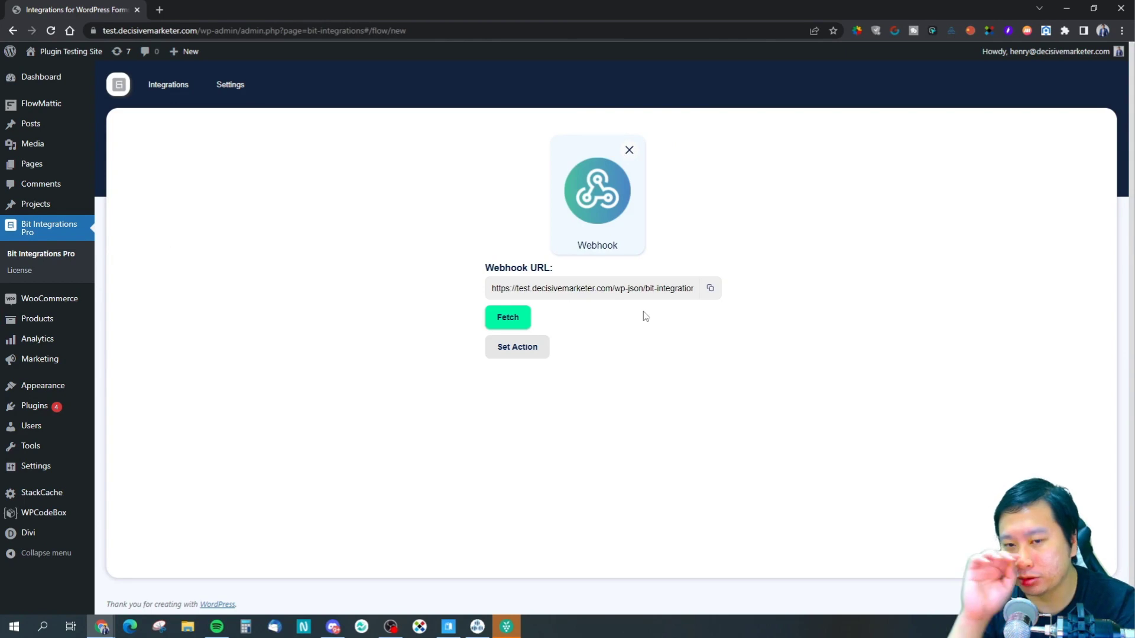
{"action": "left_click", "coordinate": [630, 151]}
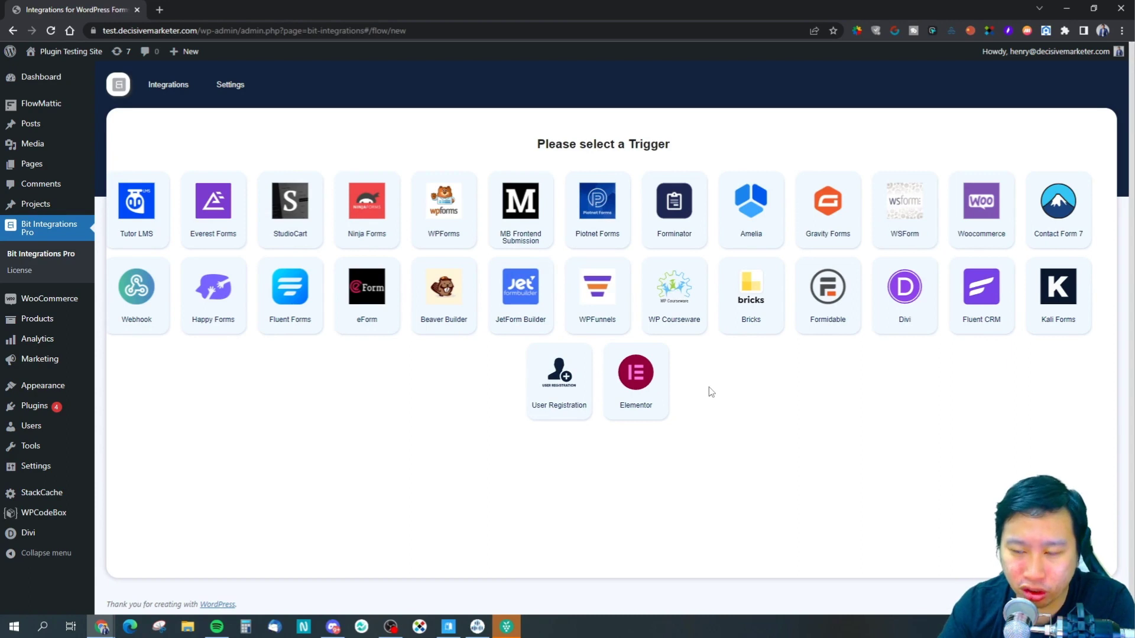
Choose User Registration as the trigger with the Create New User task, and proceed to the action selection.
{"action": "left_click", "coordinate": [558, 391]}
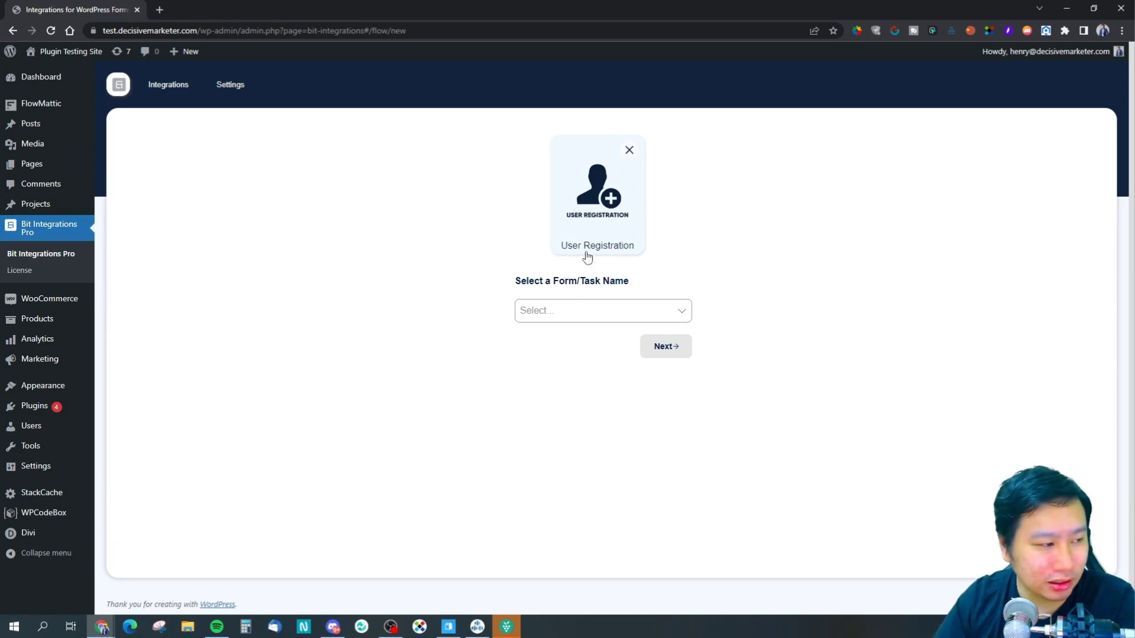
{"action": "left_click", "coordinate": [594, 315]}
{"action": "left_click", "coordinate": [558, 335]}
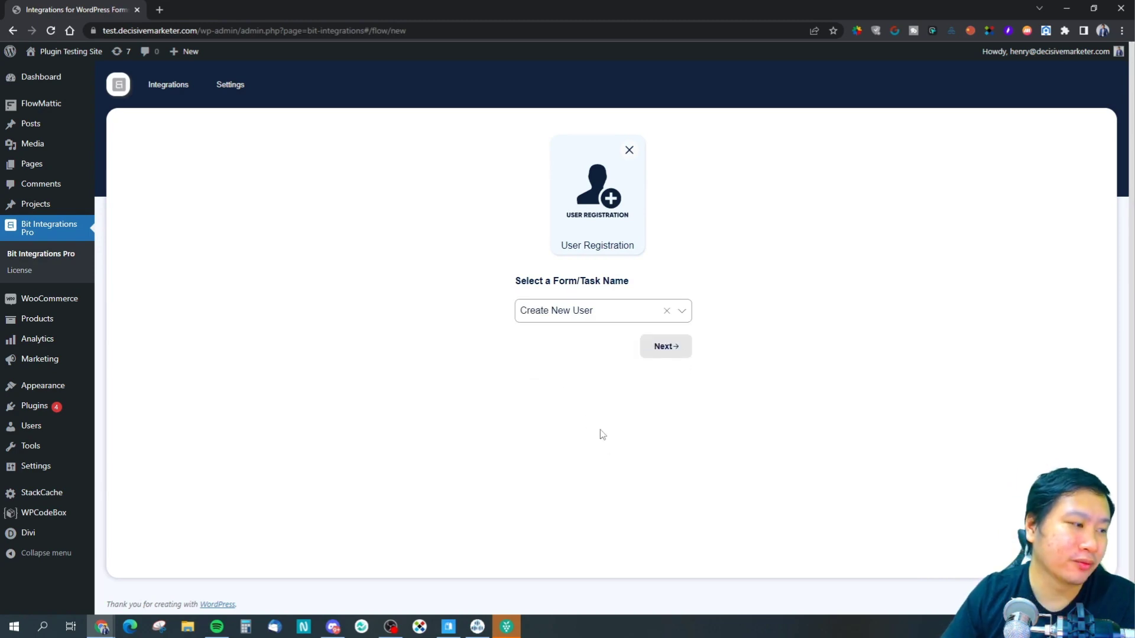
{"action": "left_click", "coordinate": [673, 359]}
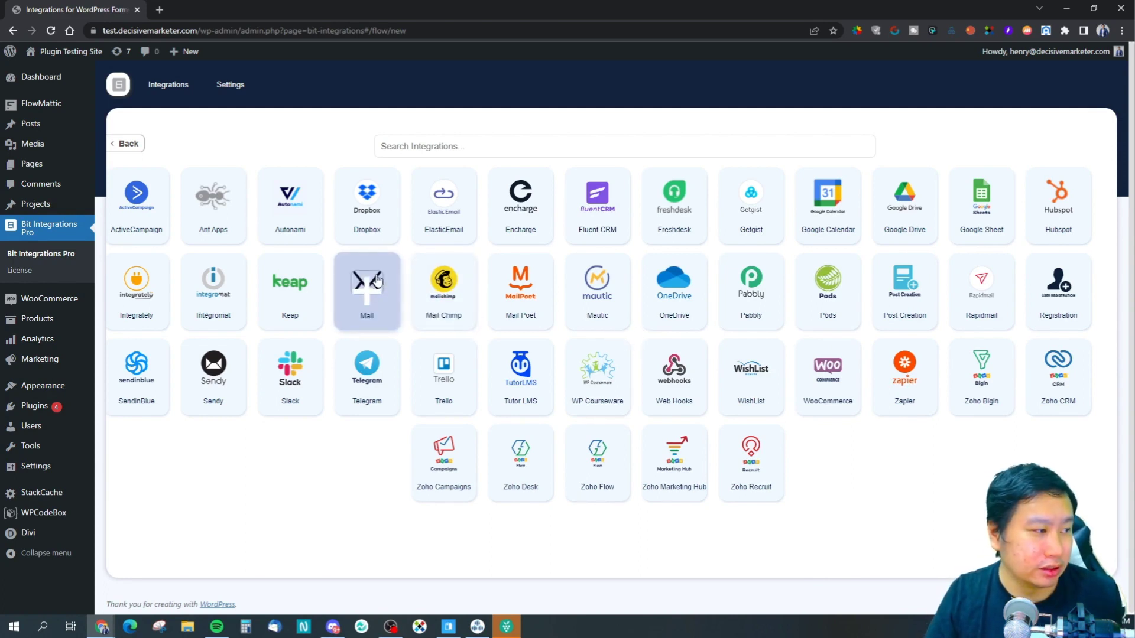
Choose the Mail action and set its From address to the available WordPress email.
{"action": "left_click", "coordinate": [371, 307]}
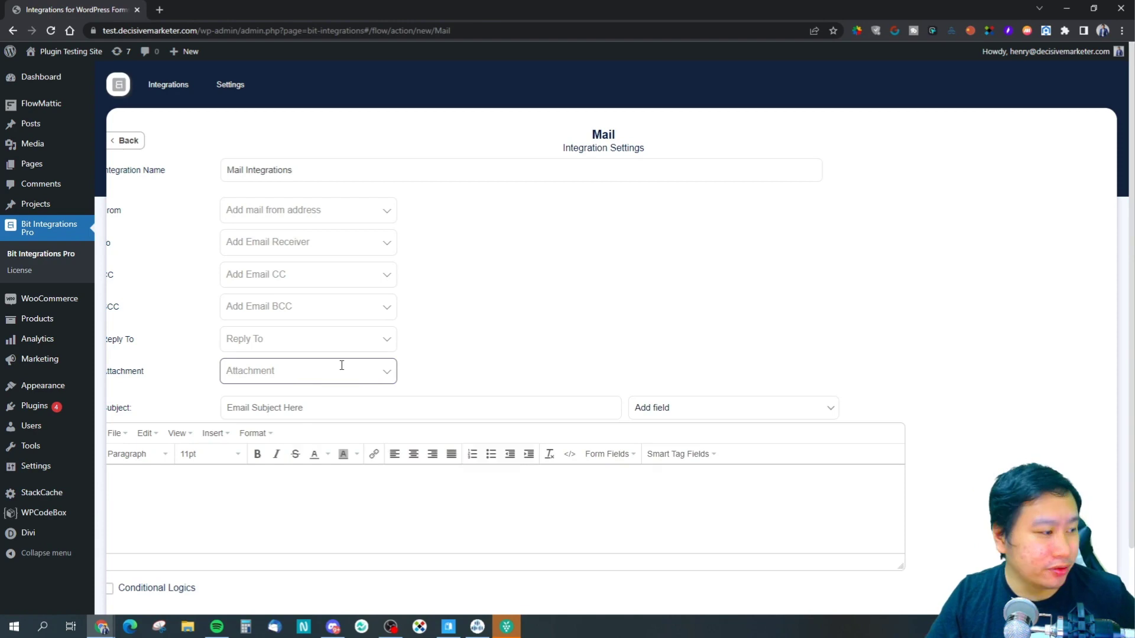
{"action": "scroll", "coordinate": [366, 411], "scroll_direction": "down", "scroll_amount": 1}
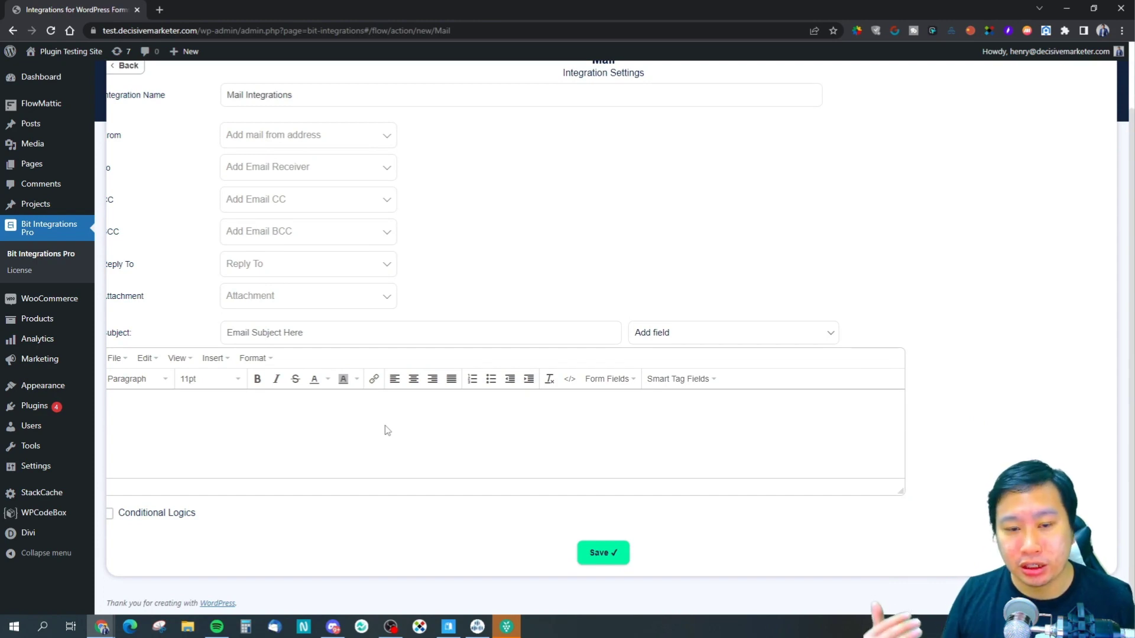
{"action": "scroll", "coordinate": [387, 430], "scroll_direction": "up", "scroll_amount": 1}
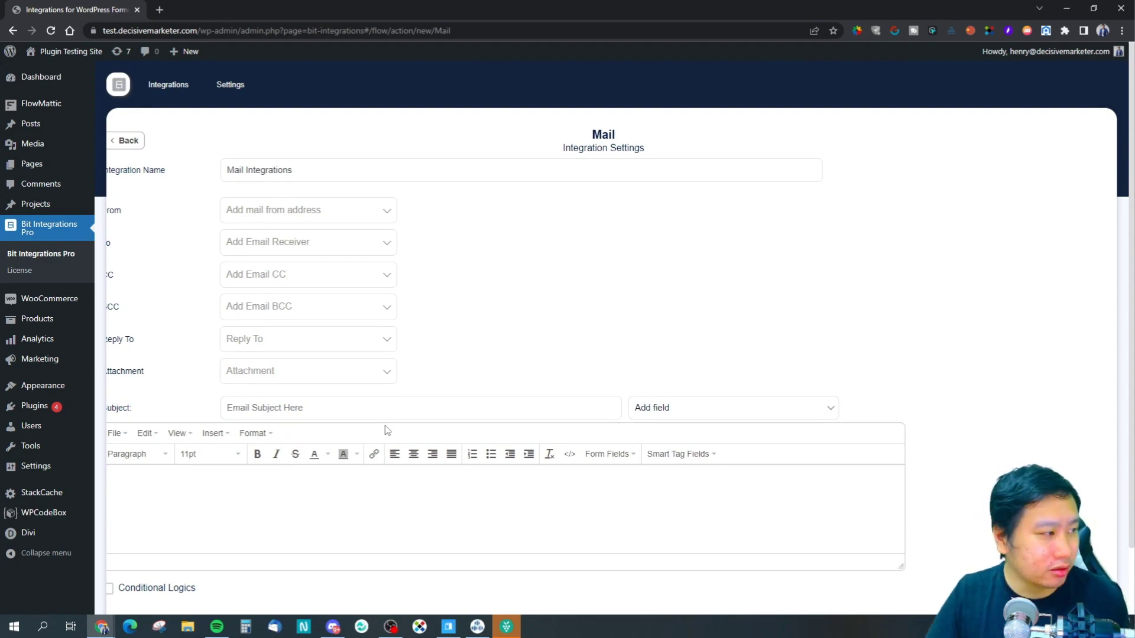
{"action": "left_click", "coordinate": [295, 209]}
{"action": "left_click", "coordinate": [495, 253]}
{"action": "left_click", "coordinate": [341, 213]}
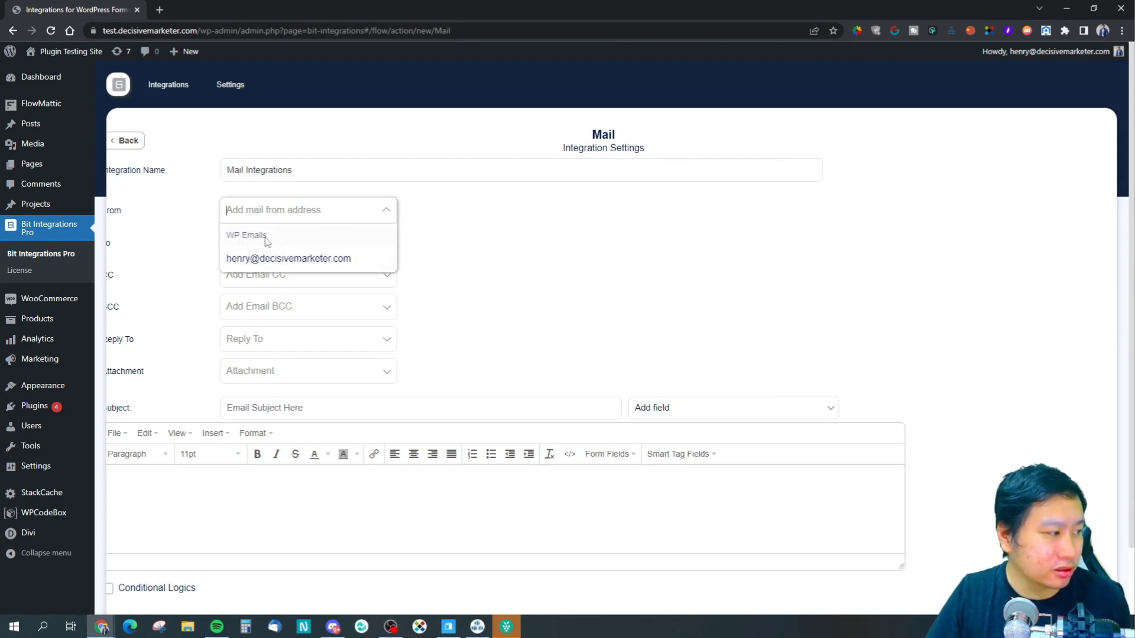
{"action": "left_click", "coordinate": [328, 259]}
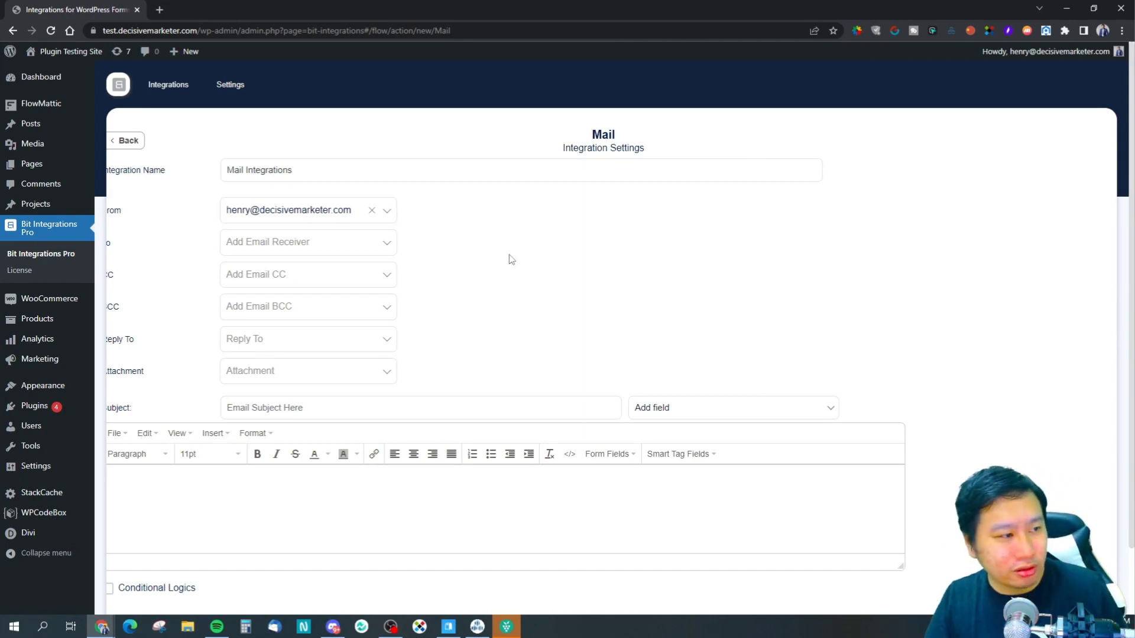
{"action": "key", "text": "ctrl+minus"}
{"action": "key", "text": "ctrl+minus"}
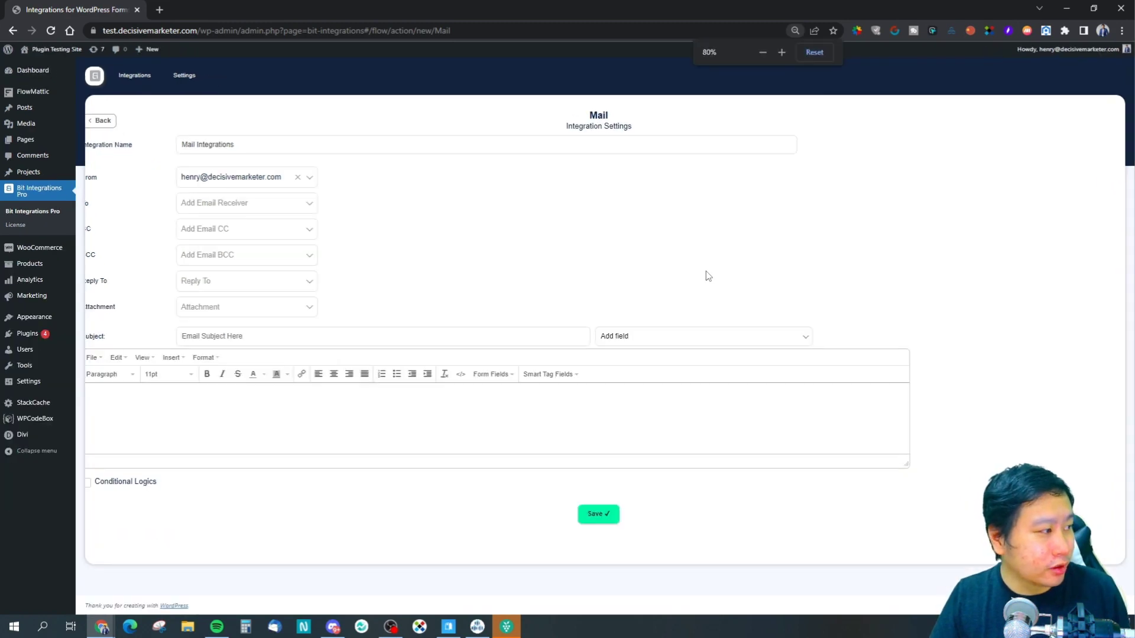
{"action": "key", "text": "ctrl+plus"}
{"action": "key", "text": "ctrl+plus"}
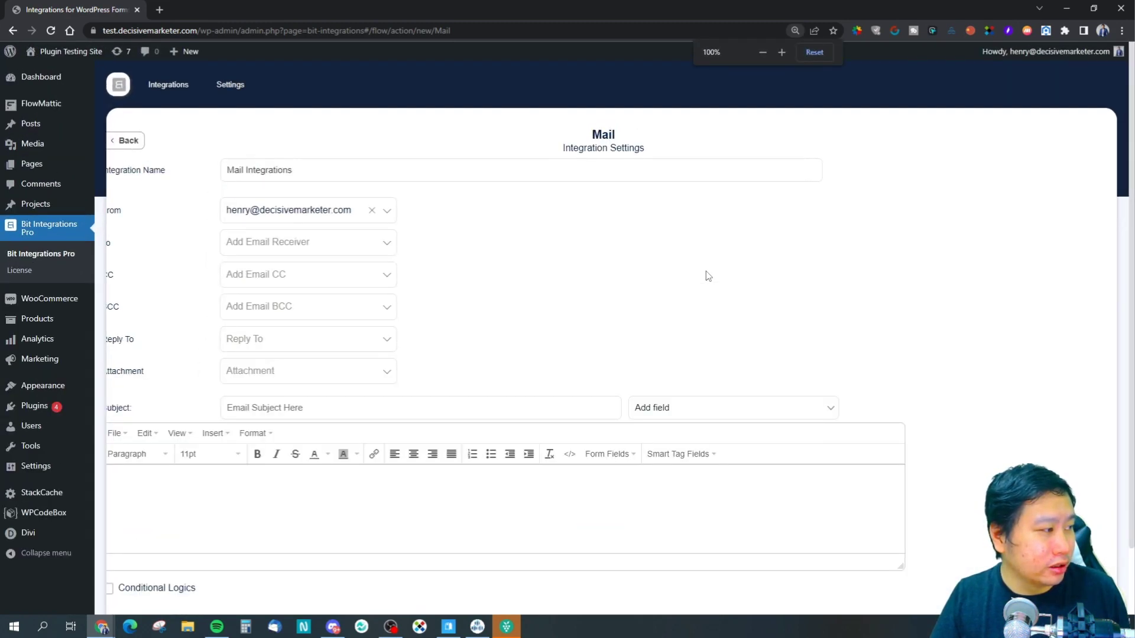
{"action": "key", "text": "ctrl+minus"}
{"action": "key", "text": "ctrl+plus"}
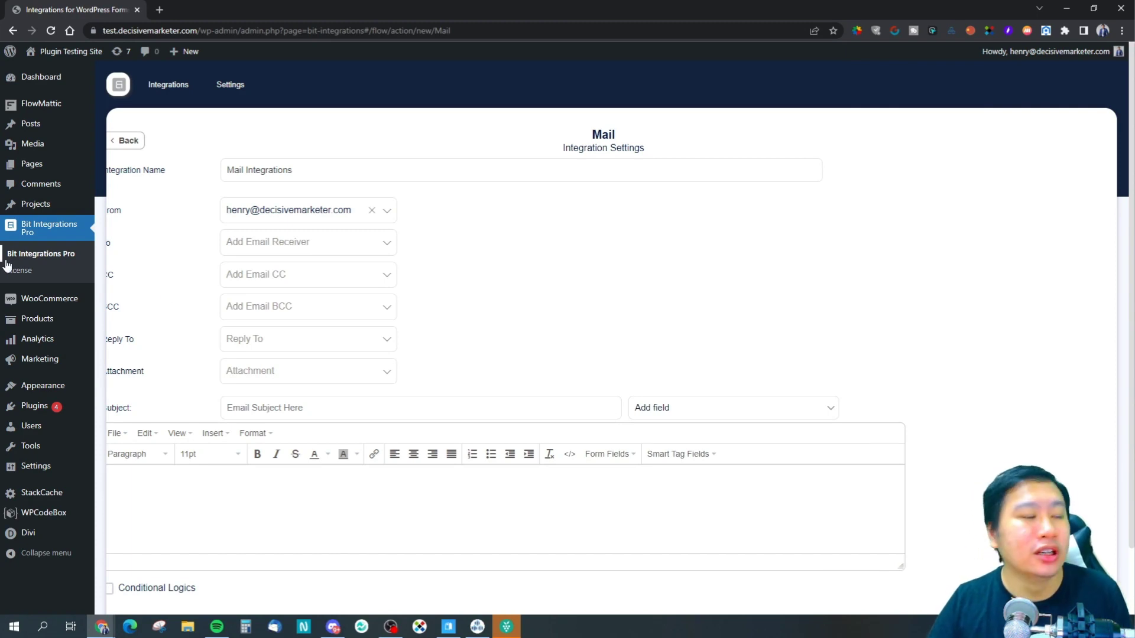
Try adding a receiver in the mail's To field, both from the WP Emails list and as typed text, and clear it.
{"action": "left_click", "coordinate": [286, 248]}
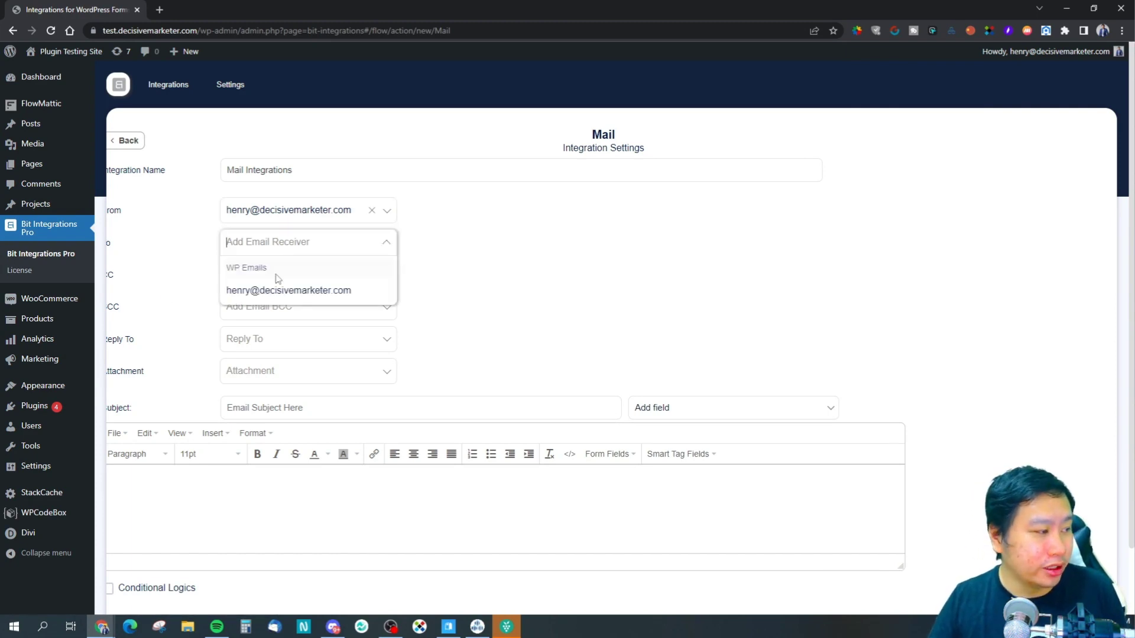
{"action": "left_click", "coordinate": [237, 289]}
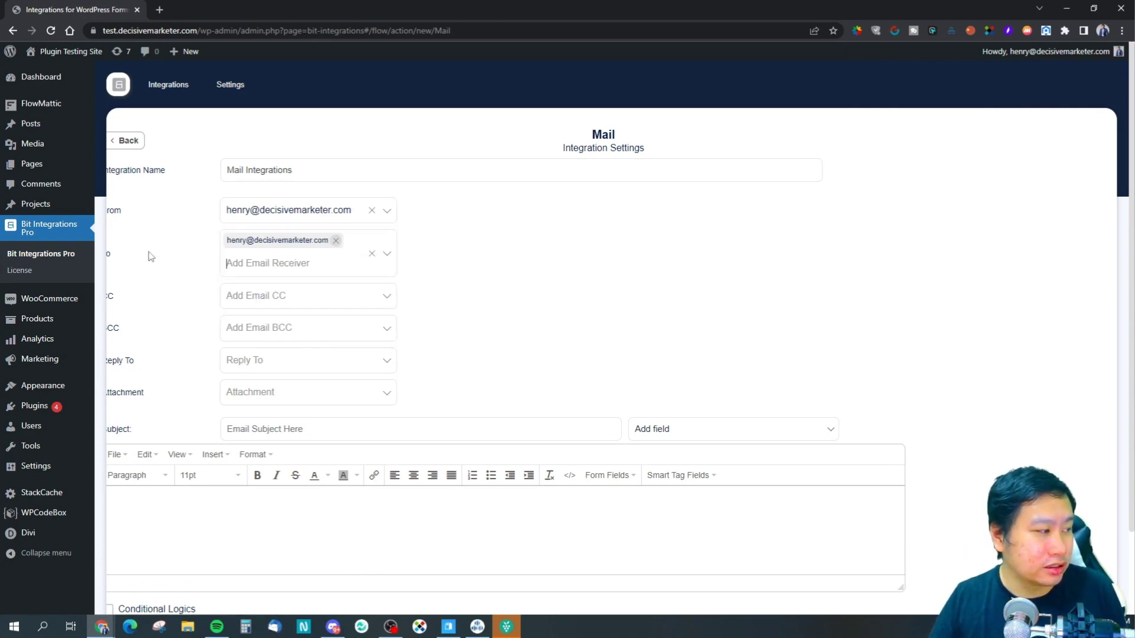
{"action": "left_click", "coordinate": [317, 268]}
{"action": "left_click", "coordinate": [372, 253]}
{"action": "left_click", "coordinate": [320, 246]}
{"action": "type", "text": "grege"}
{"action": "key", "text": "BackSpace"}
{"action": "key", "text": "BackSpace"}
{"action": "key", "text": "BackSpace"}
{"action": "key", "text": "BackSpace"}
{"action": "key", "text": "BackSpace"}
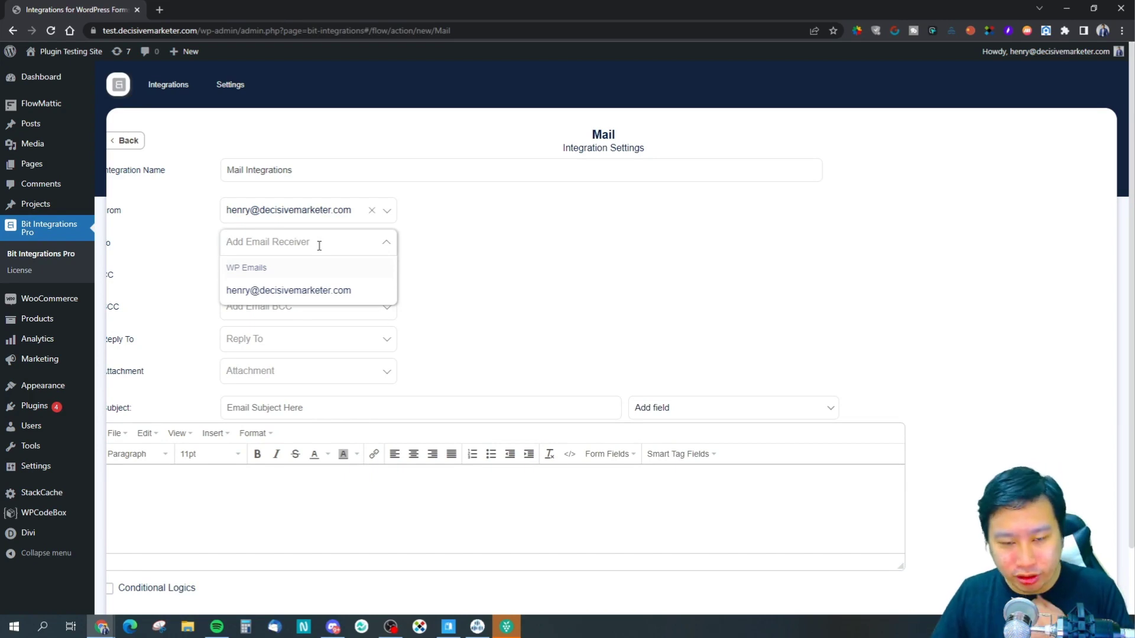
{"action": "left_click", "coordinate": [507, 270]}
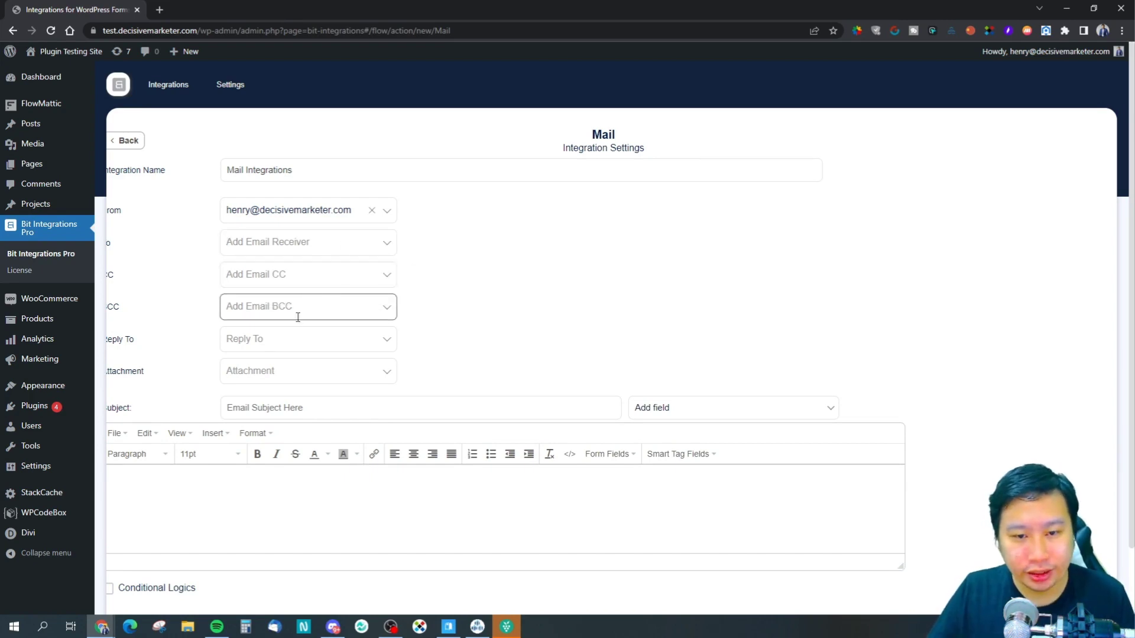
Examine the available Reply To addresses and the remaining Mail integration settings.
{"action": "left_click", "coordinate": [293, 338]}
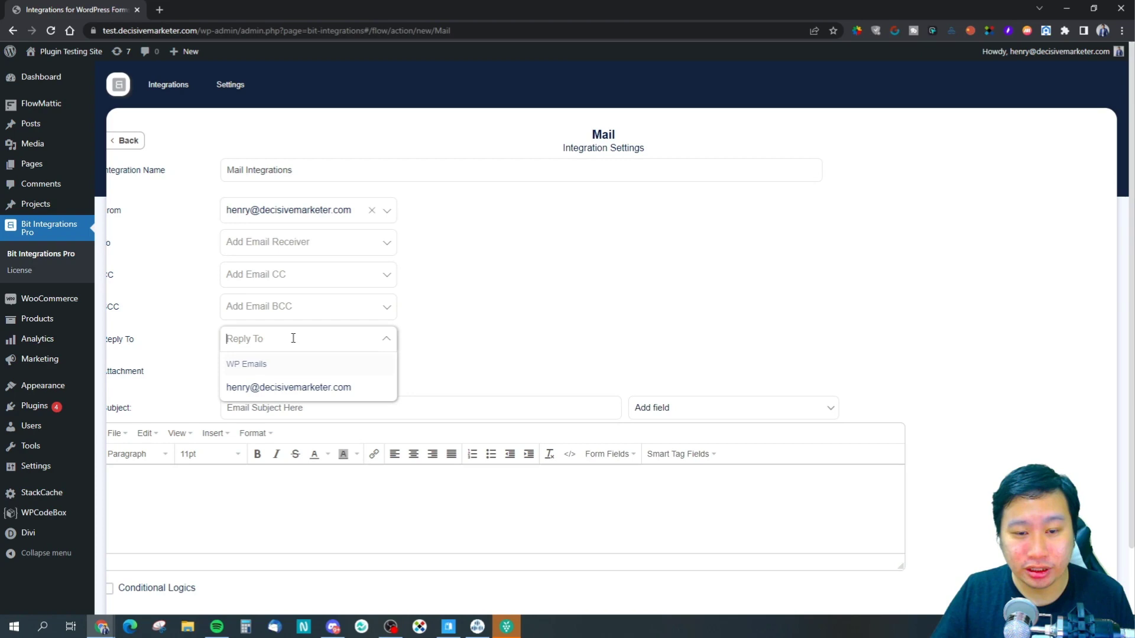
{"action": "left_click", "coordinate": [579, 316]}
{"action": "left_click", "coordinate": [279, 339]}
{"action": "left_click", "coordinate": [474, 310]}
{"action": "left_click", "coordinate": [283, 341]}
{"action": "left_click", "coordinate": [549, 306]}
{"action": "scroll", "coordinate": [226, 490], "scroll_direction": "down", "scroll_amount": 2}
{"action": "scroll", "coordinate": [299, 390], "scroll_direction": "up", "scroll_amount": 2}
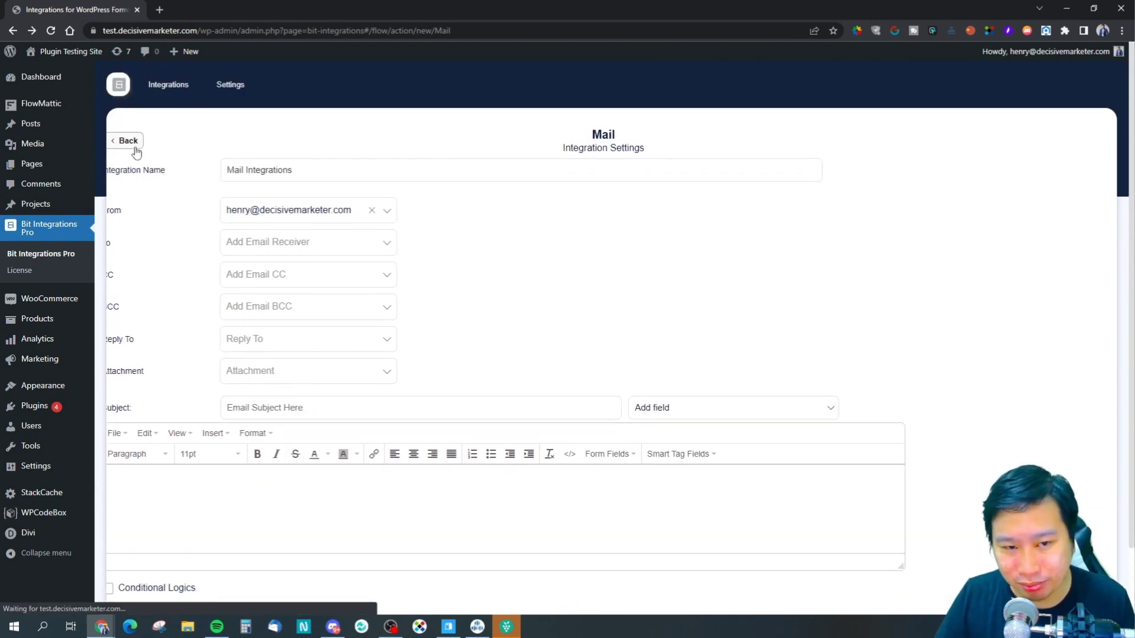
Leave the Mail settings and choose Registration as the action instead.
{"action": "left_click", "coordinate": [127, 142]}
{"action": "mouse_move", "coordinate": [17, 365]}
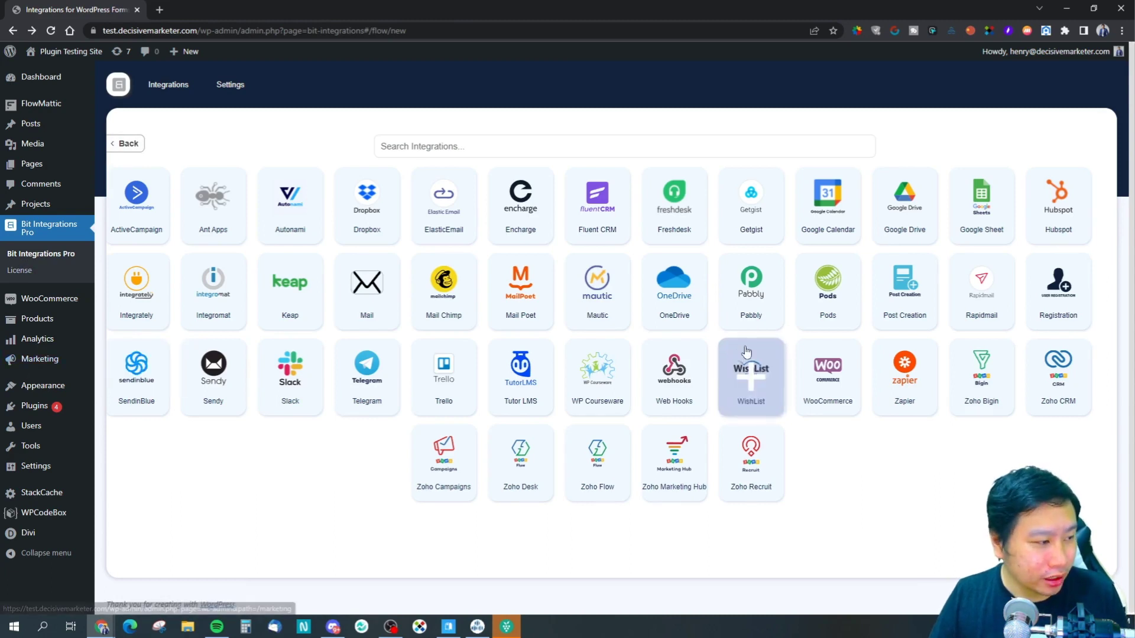
{"action": "left_click", "coordinate": [1050, 305]}
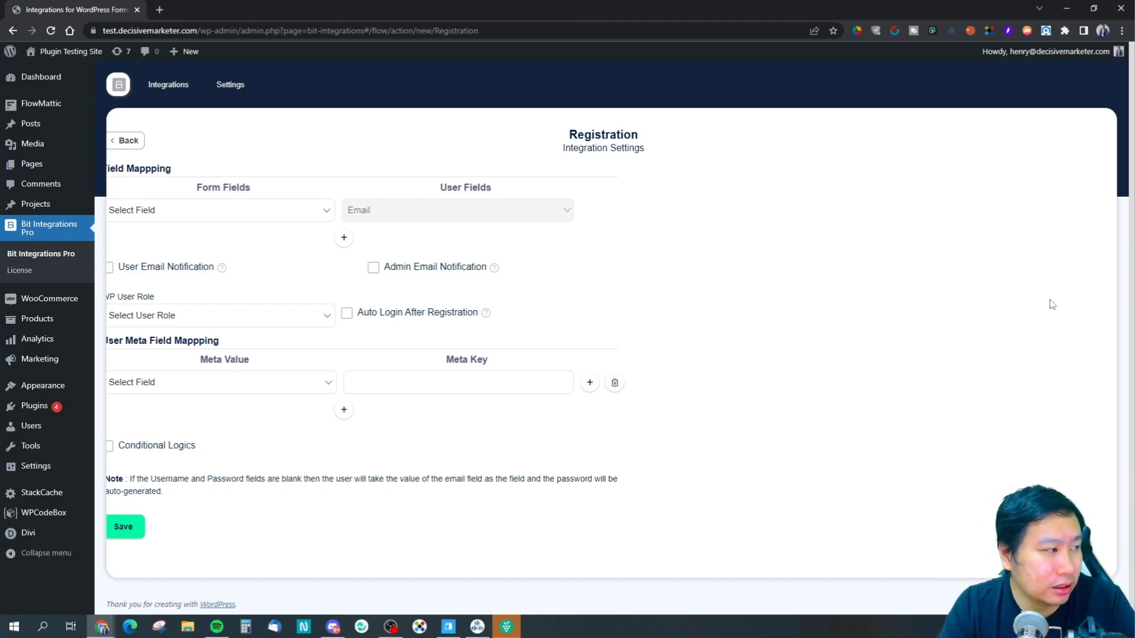
Map the Email form field to the Email user field in the Registration field mapping.
{"action": "left_click", "coordinate": [212, 218]}
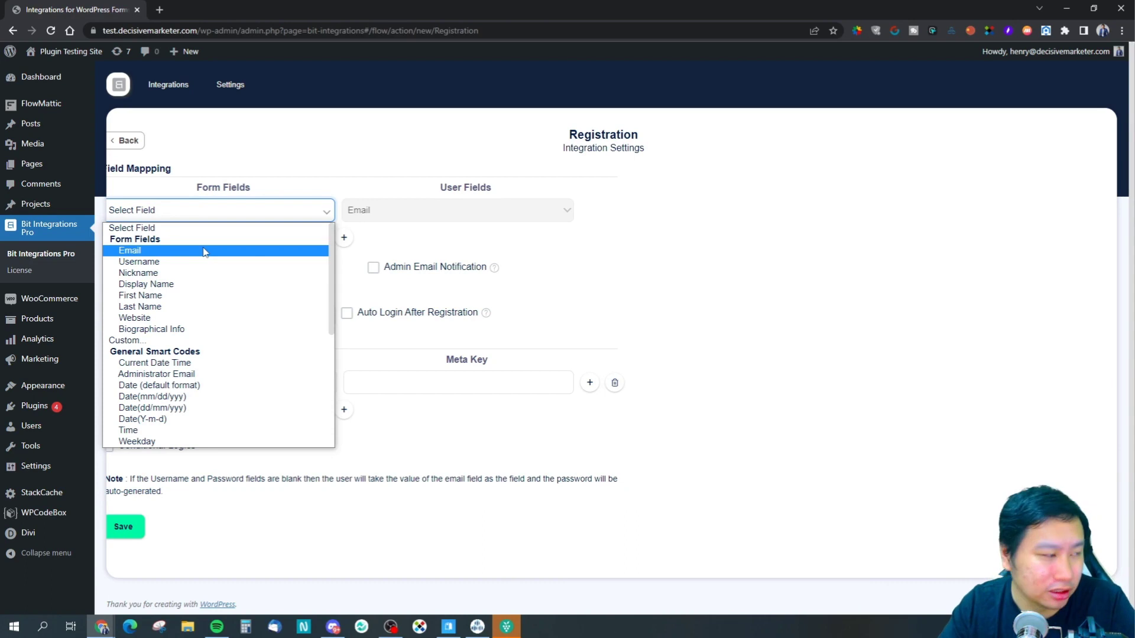
{"action": "left_click", "coordinate": [232, 168]}
{"action": "left_click", "coordinate": [200, 208]}
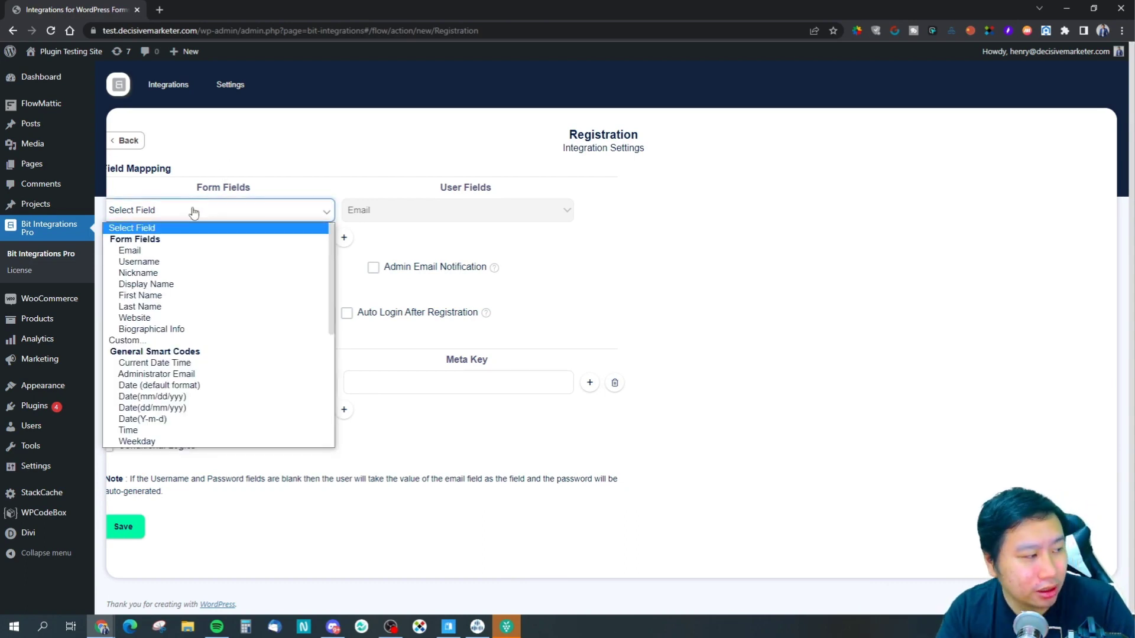
{"action": "key", "text": "Down"}
{"action": "key", "text": "Down"}
{"action": "key", "text": "Up"}
{"action": "key", "text": "Return"}
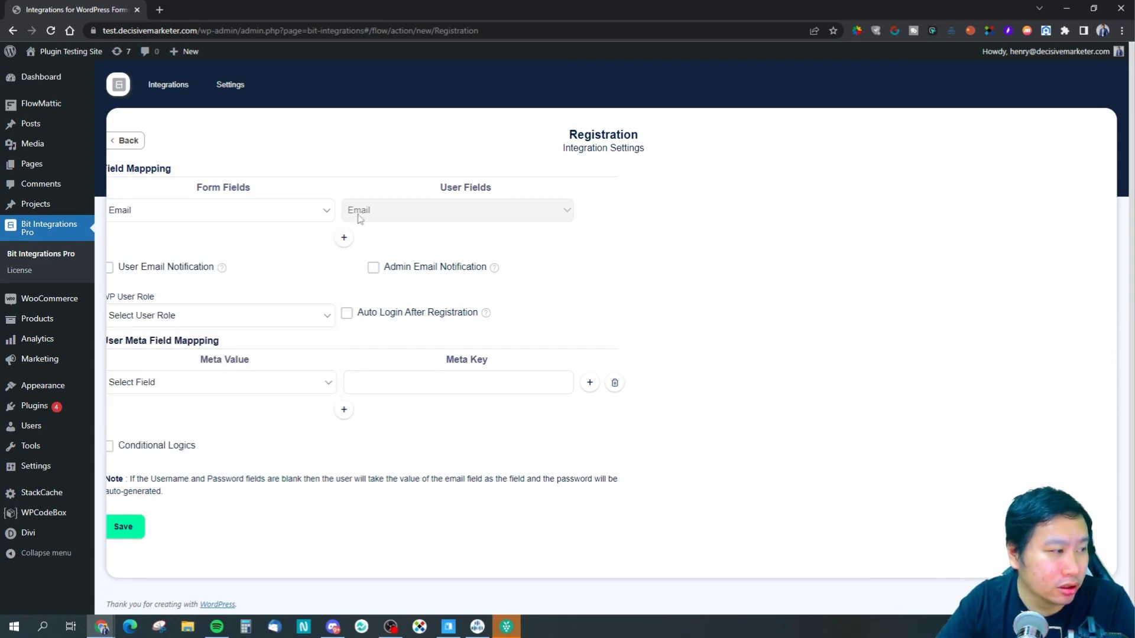
{"action": "left_click_drag", "start_coordinate": [452, 187], "coordinate": [525, 189]}
{"action": "left_click", "coordinate": [527, 189]}
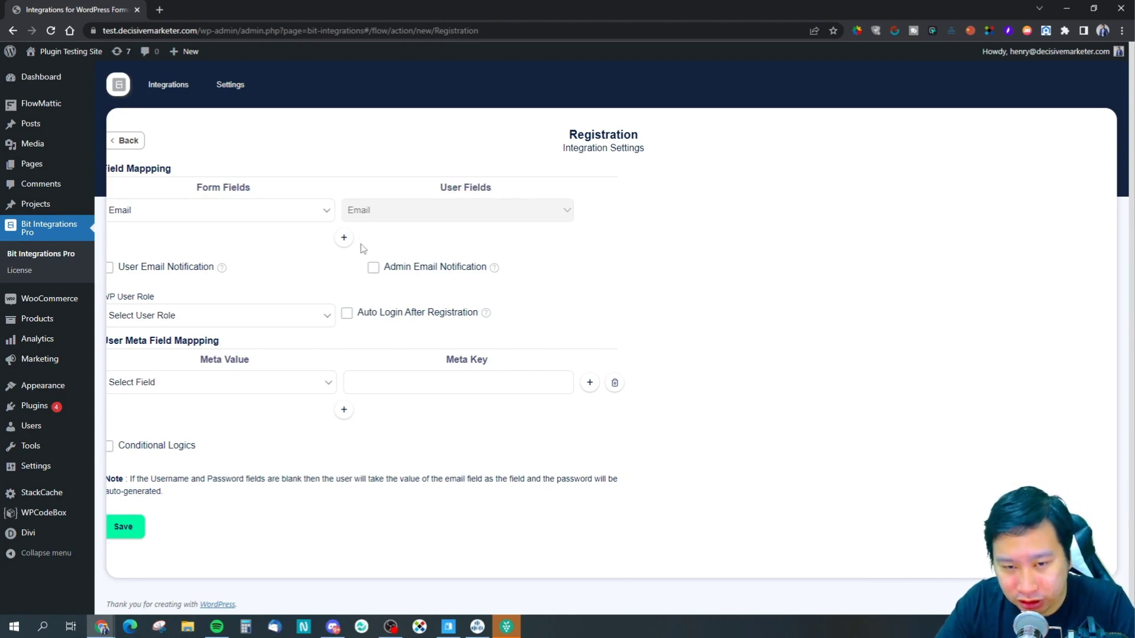
Add a second field mapping row that maps the First Name form field to the Nickname user field.
{"action": "left_click", "coordinate": [344, 238]}
{"action": "left_click", "coordinate": [263, 247]}
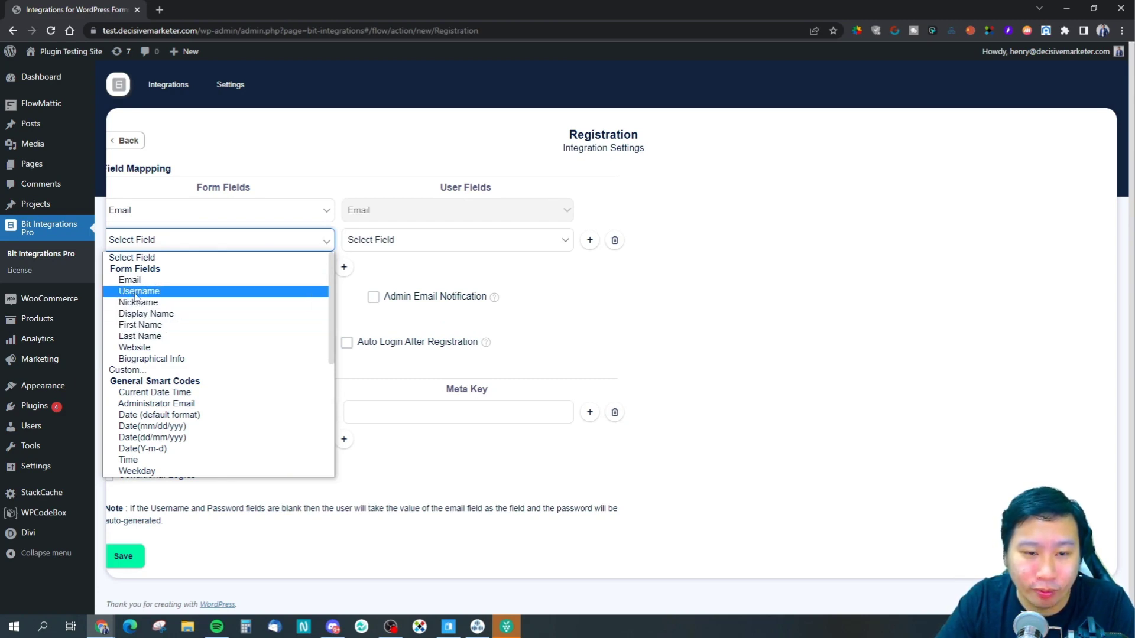
{"action": "left_click", "coordinate": [140, 325]}
{"action": "left_click", "coordinate": [380, 240]}
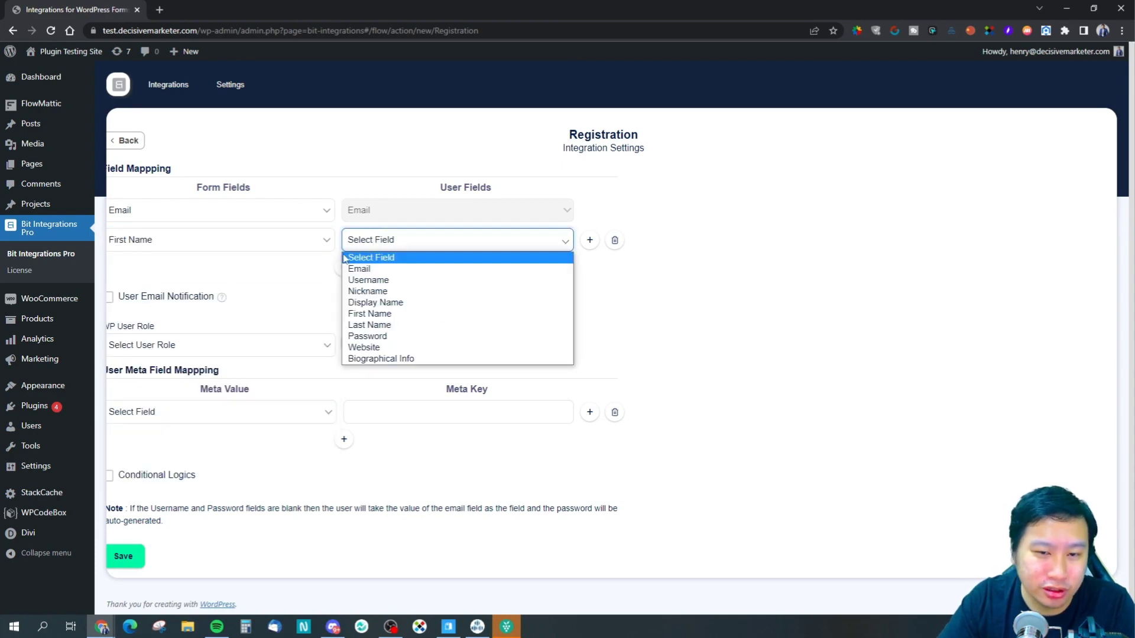
{"action": "left_click", "coordinate": [373, 292]}
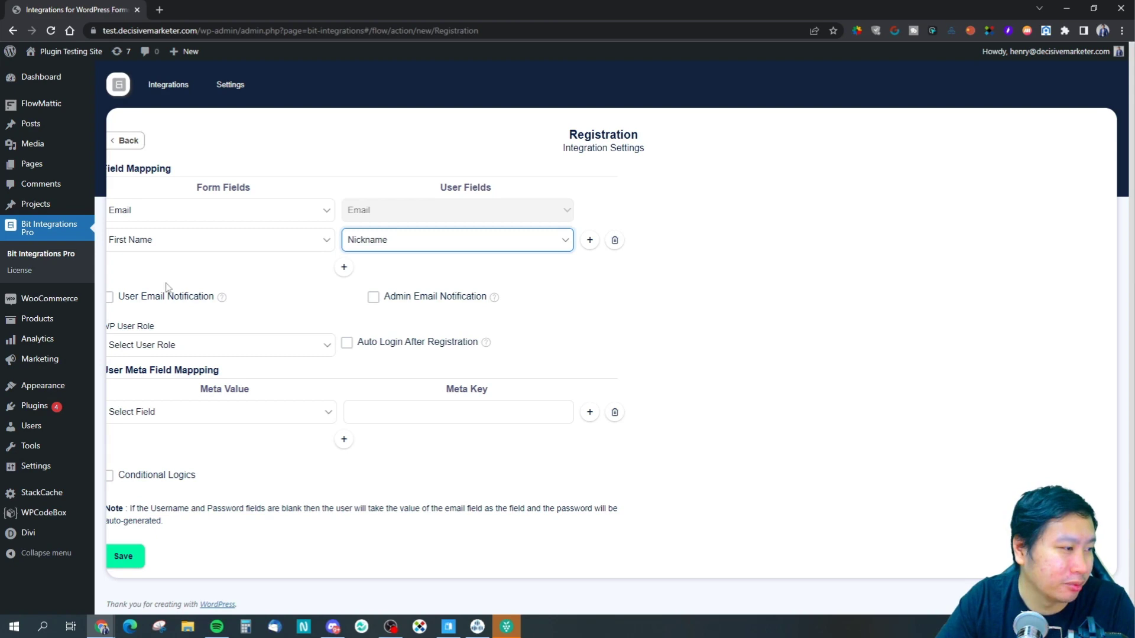
{"action": "left_click", "coordinate": [361, 242]}
{"action": "left_click", "coordinate": [275, 282]}
{"action": "left_click", "coordinate": [278, 280]}
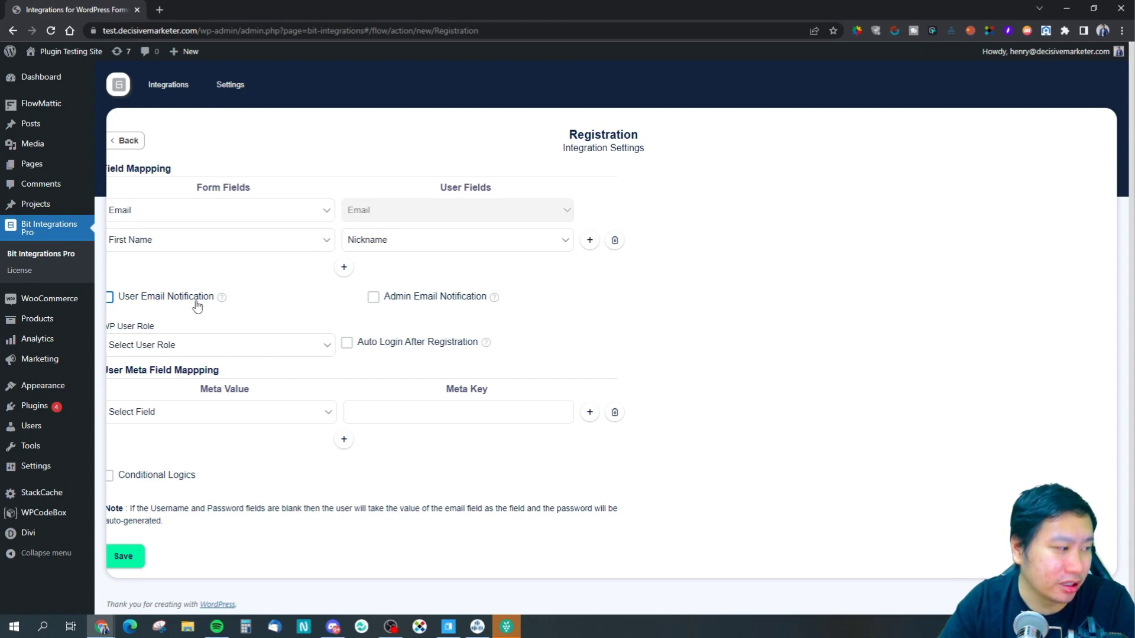
Try enabling User Email Notification for the registration action, and switch it back off.
{"action": "left_click", "coordinate": [155, 299]}
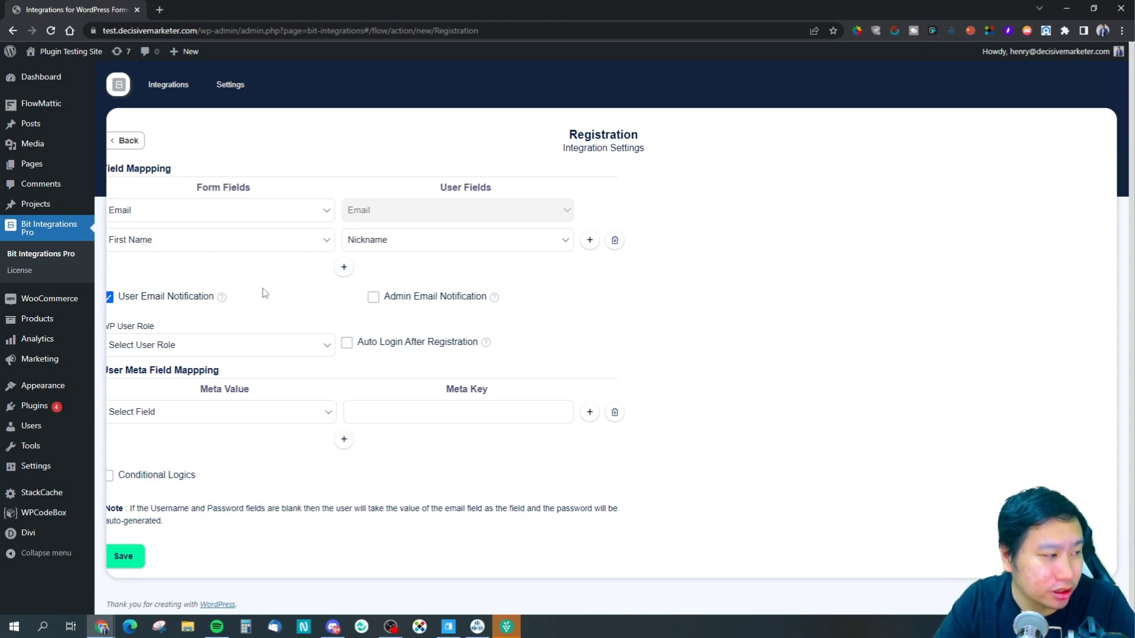
{"action": "left_click", "coordinate": [155, 301]}
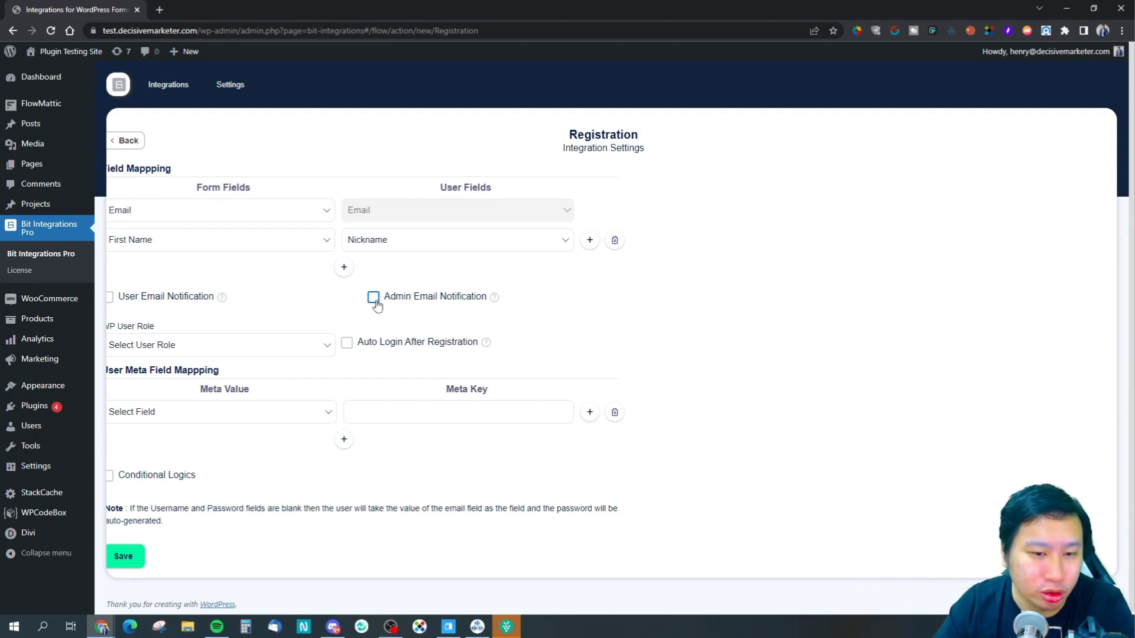
Review the available WP User Roles and the Meta Value choices for the user meta field mapping without selecting any.
{"action": "left_click", "coordinate": [191, 345]}
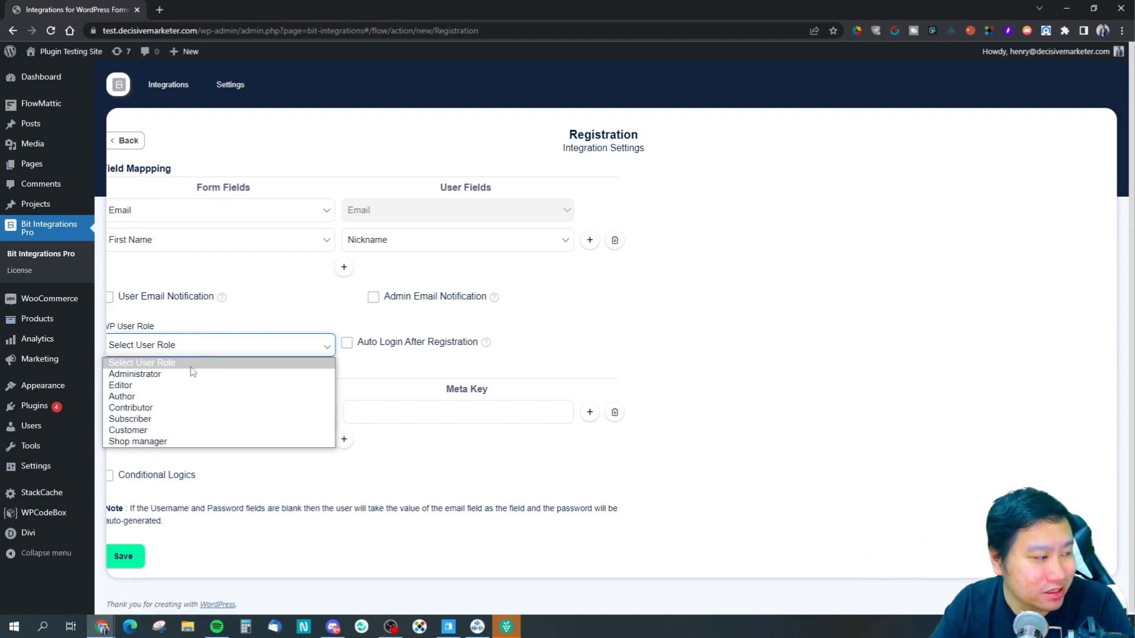
{"action": "left_click", "coordinate": [671, 335]}
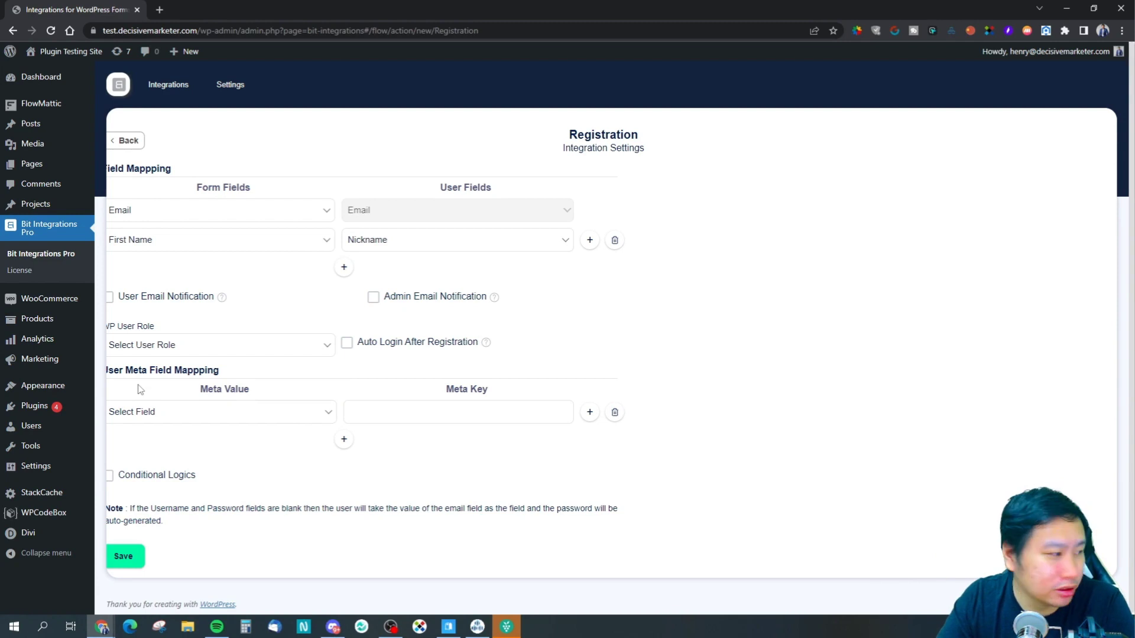
{"action": "left_click", "coordinate": [168, 414]}
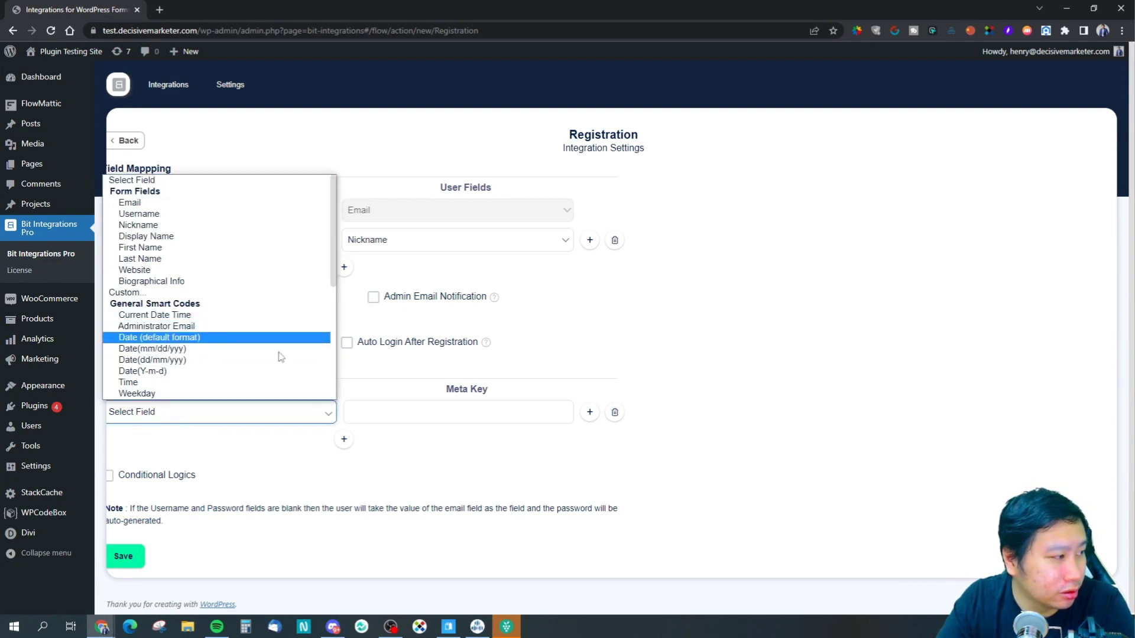
{"action": "left_click", "coordinate": [435, 433]}
{"action": "left_click", "coordinate": [432, 414]}
{"action": "left_click", "coordinate": [216, 414]}
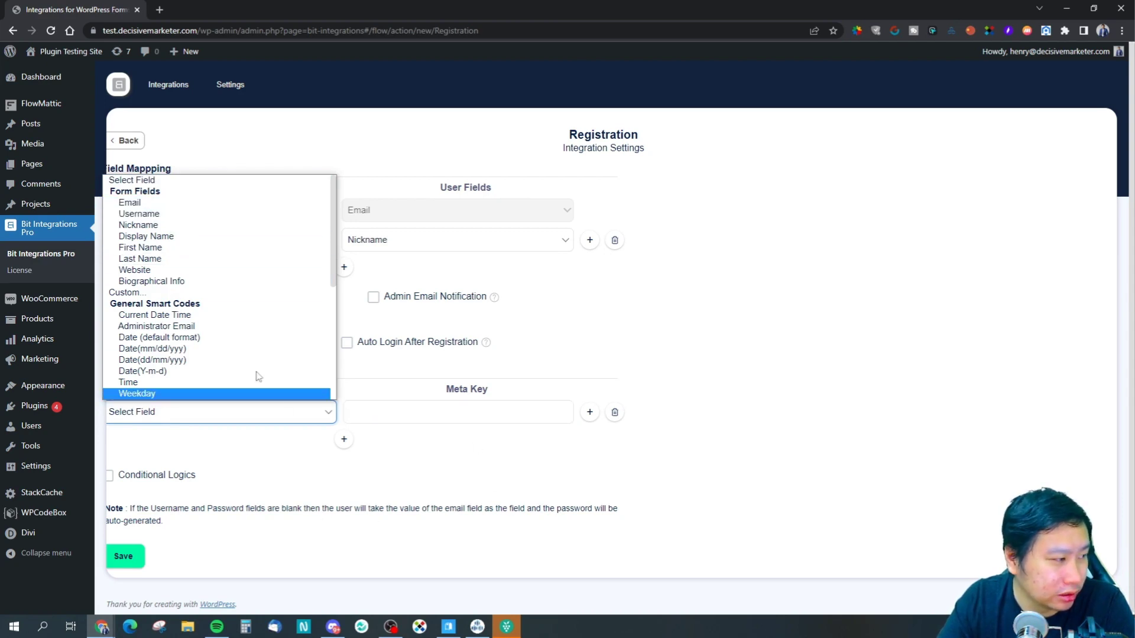
{"action": "left_click", "coordinate": [446, 487]}
{"action": "left_click", "coordinate": [204, 416]}
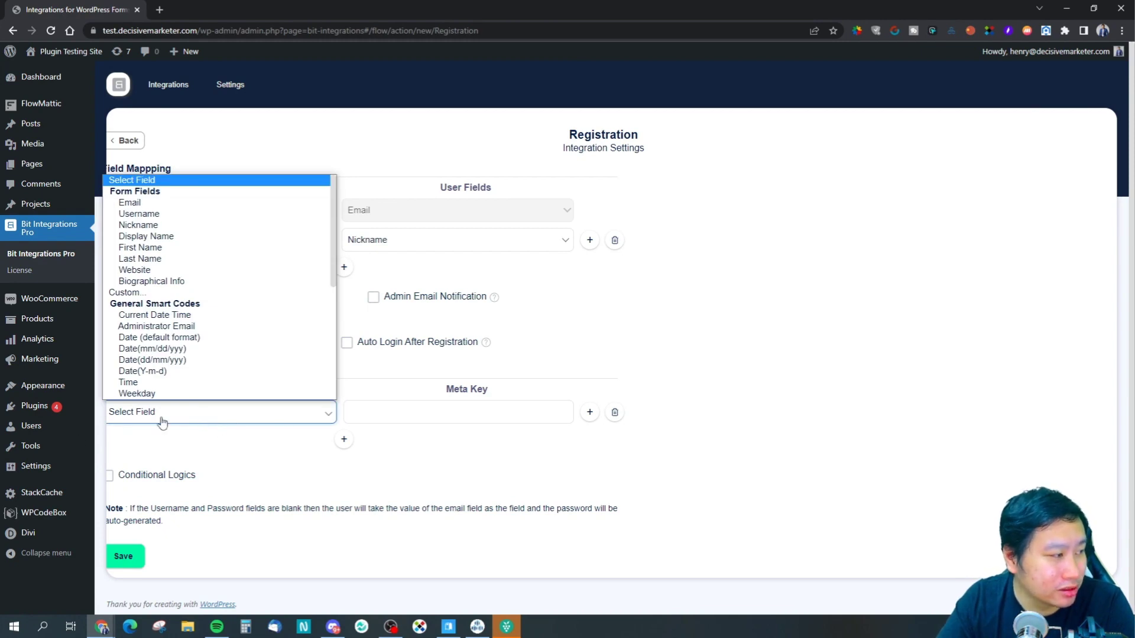
{"action": "scroll", "coordinate": [204, 321], "scroll_direction": "down", "scroll_amount": 5}
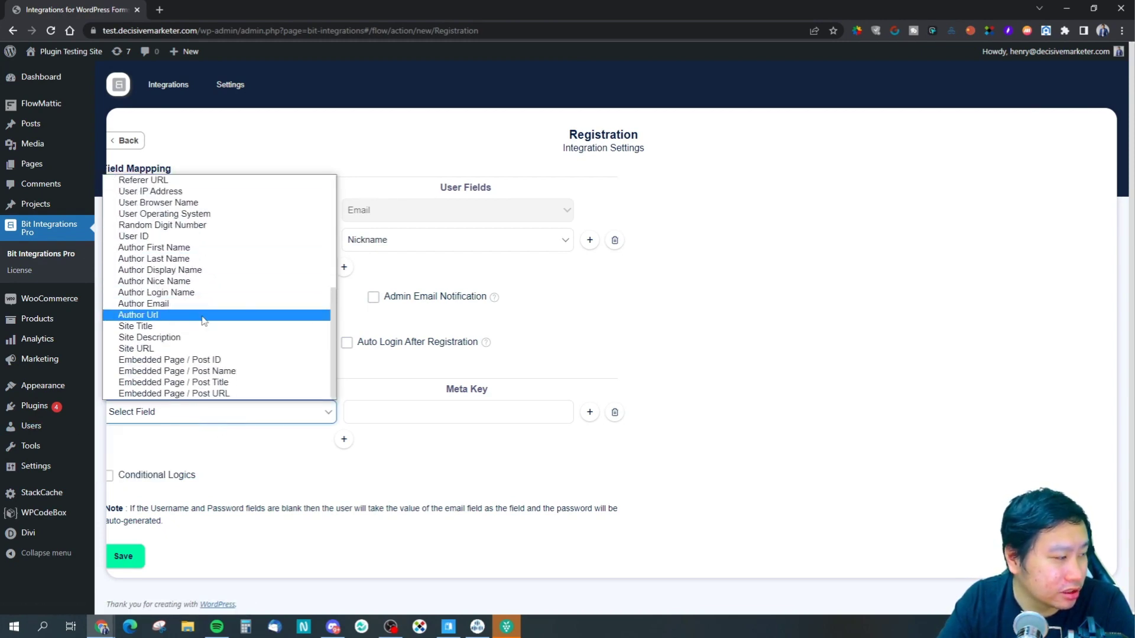
{"action": "scroll", "coordinate": [203, 321], "scroll_direction": "up", "scroll_amount": 3}
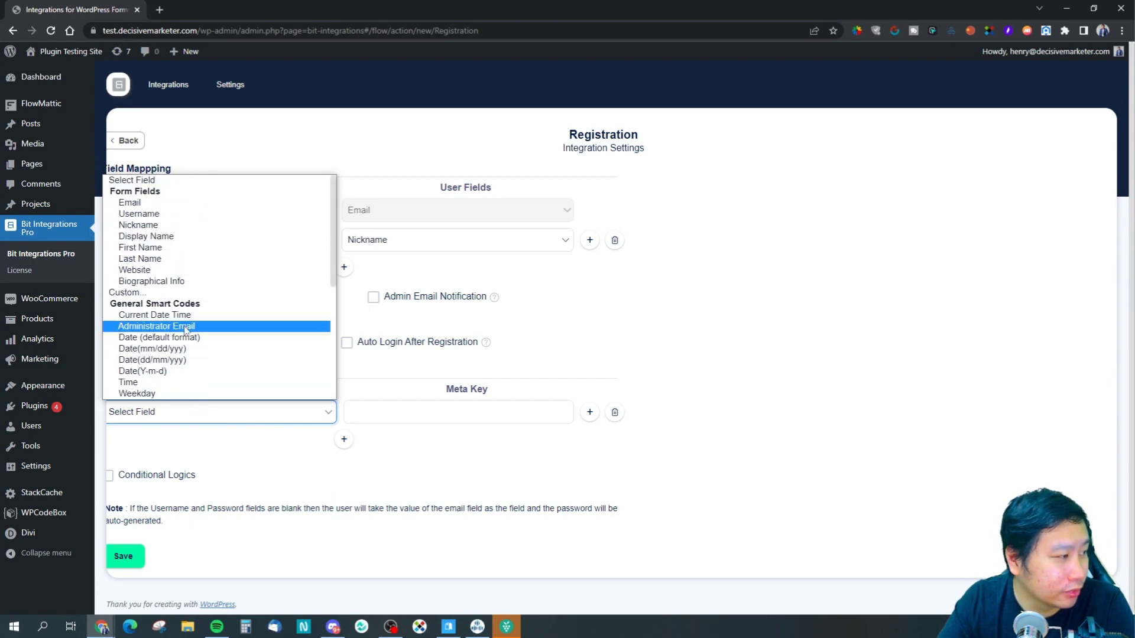
{"action": "left_click", "coordinate": [249, 482]}
{"action": "left_click", "coordinate": [475, 409]}
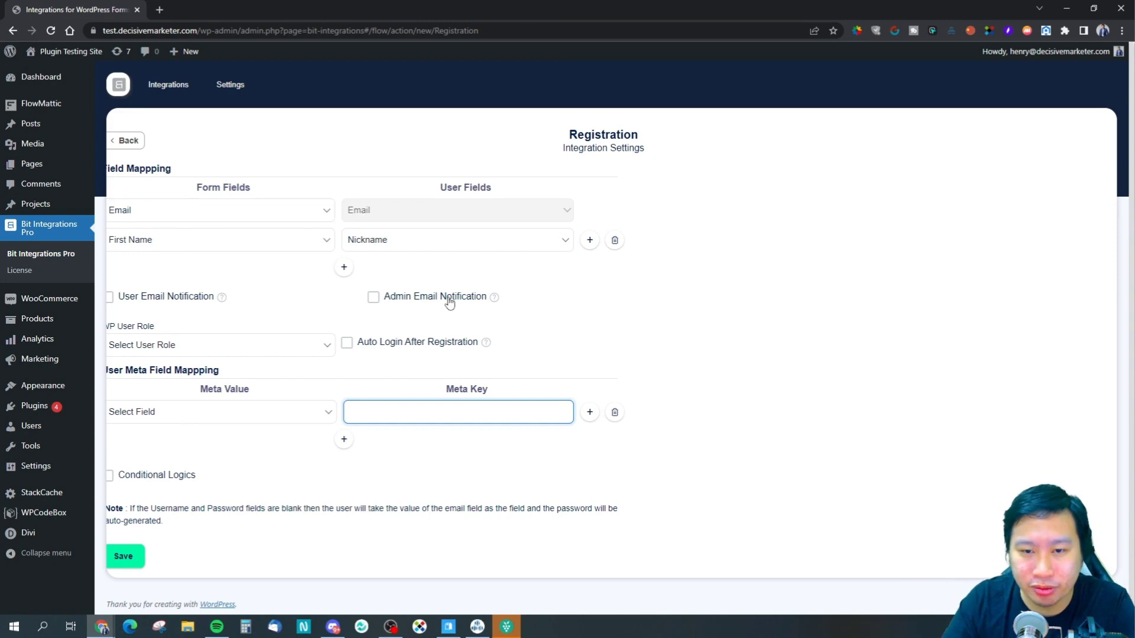
Look through the form fields and smart codes offered as the Meta Value once more.
{"action": "left_click_drag", "start_coordinate": [449, 185], "coordinate": [520, 188]}
{"action": "left_click", "coordinate": [520, 188]}
{"action": "left_click", "coordinate": [203, 418]}
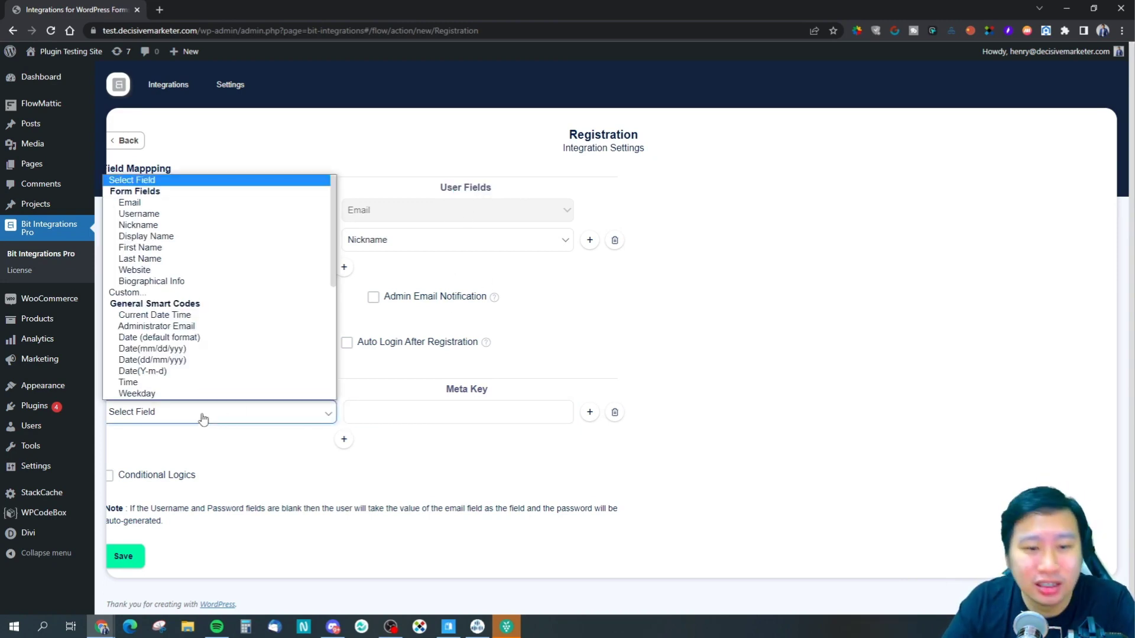
{"action": "scroll", "coordinate": [158, 343], "scroll_direction": "down", "scroll_amount": 5}
{"action": "scroll", "coordinate": [158, 349], "scroll_direction": "up", "scroll_amount": 5}
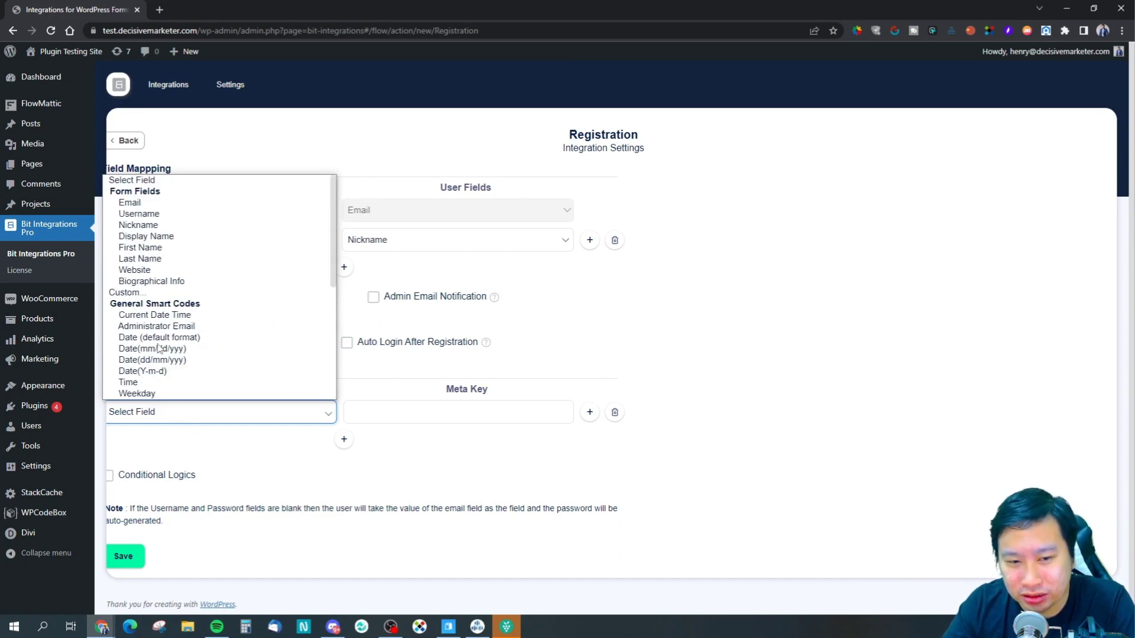
{"action": "left_click", "coordinate": [422, 450]}
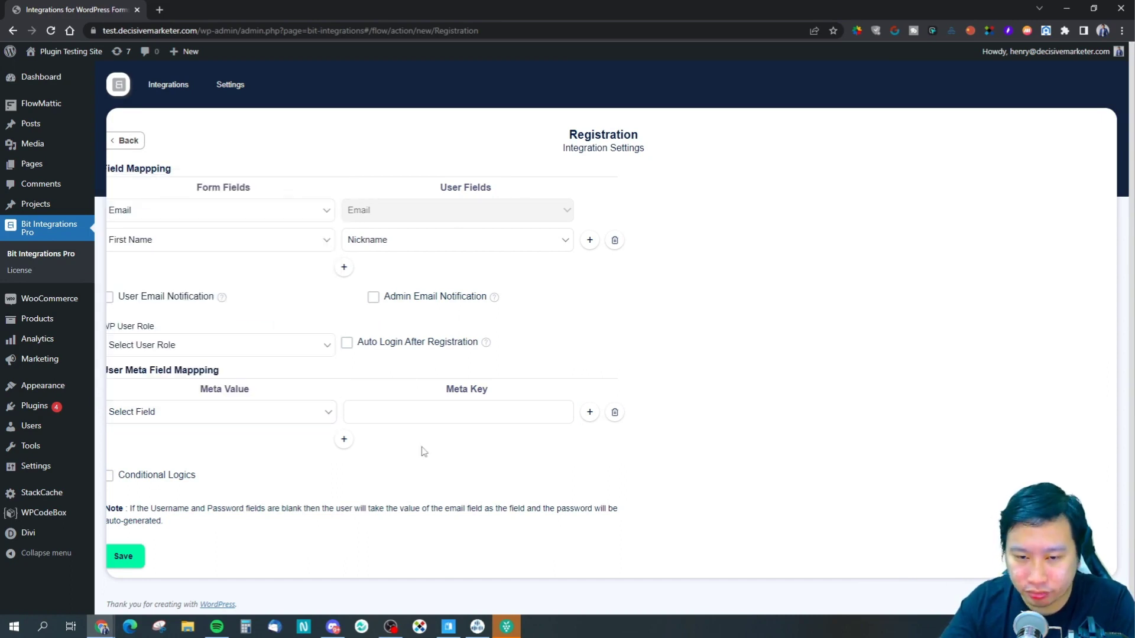
{"action": "left_click", "coordinate": [238, 421]}
{"action": "left_click", "coordinate": [273, 467]}
Enable Conditional Logics for the Registration action and set the first condition to Email Equal "fgnn".
{"action": "left_click", "coordinate": [159, 474]}
{"action": "scroll", "coordinate": [196, 501], "scroll_direction": "down", "scroll_amount": 3}
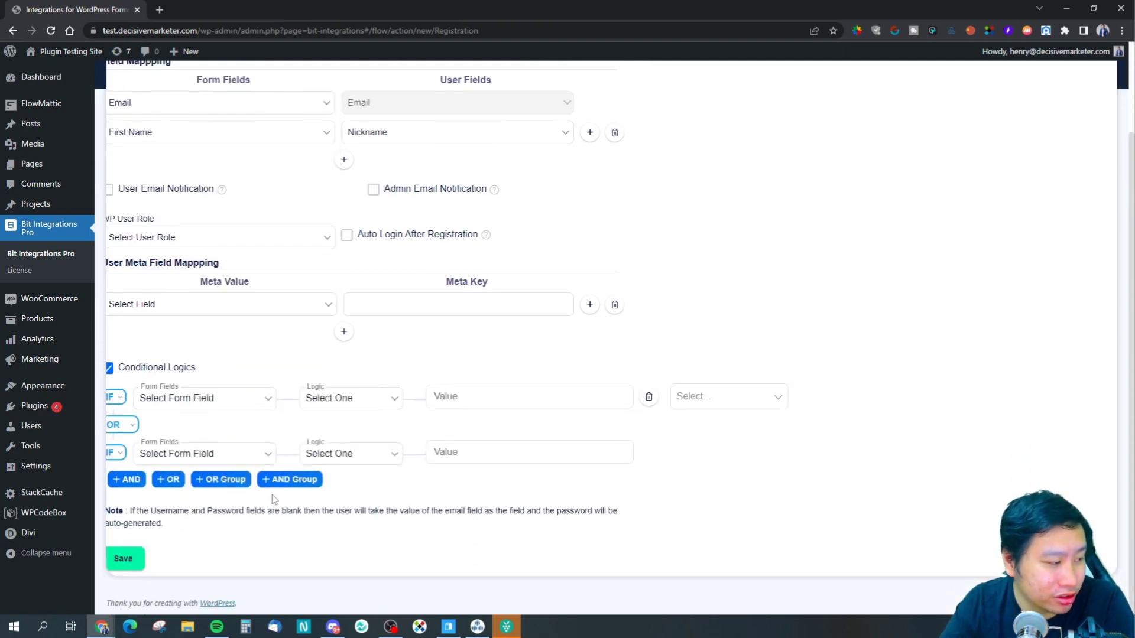
{"action": "left_click", "coordinate": [179, 404]}
{"action": "left_click", "coordinate": [173, 430]}
{"action": "left_click", "coordinate": [349, 397]}
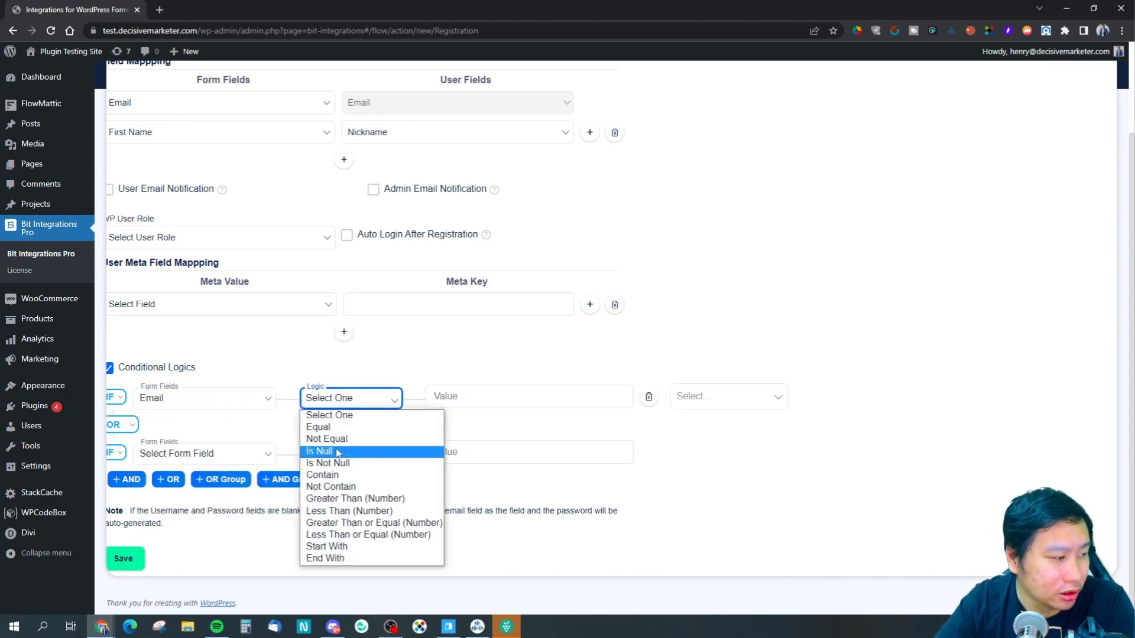
{"action": "left_click", "coordinate": [339, 424]}
{"action": "left_click", "coordinate": [452, 395]}
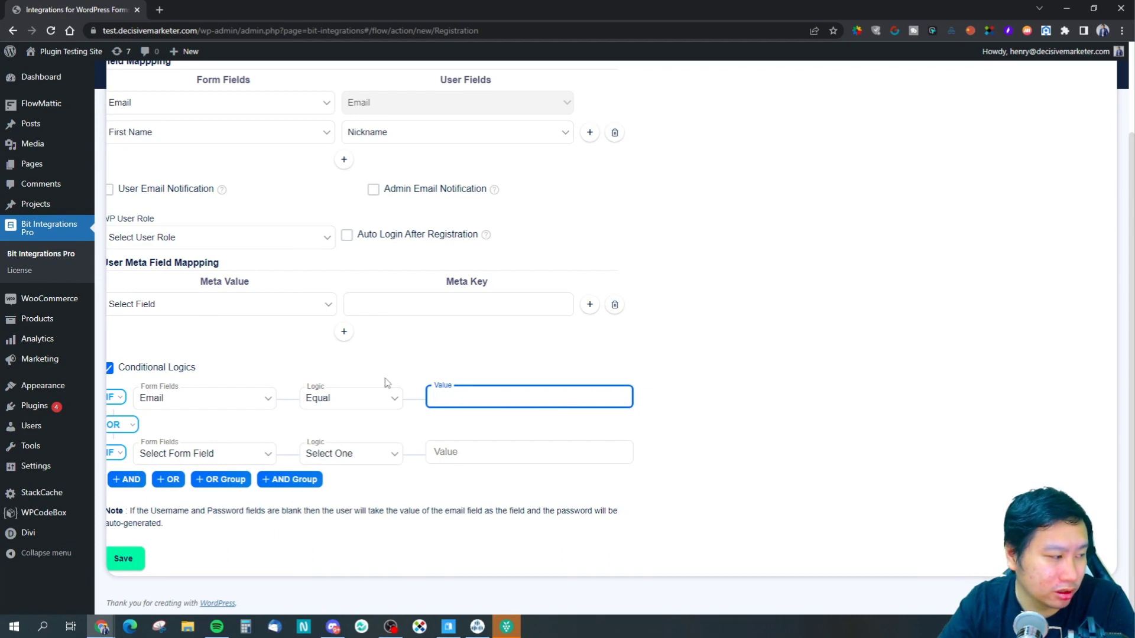
{"action": "type", "text": "fgnn"}
Try using the Email form field as the first condition's value, and clear that value again.
{"action": "left_click", "coordinate": [717, 395]}
{"action": "scroll", "coordinate": [722, 473], "scroll_direction": "down", "scroll_amount": 1}
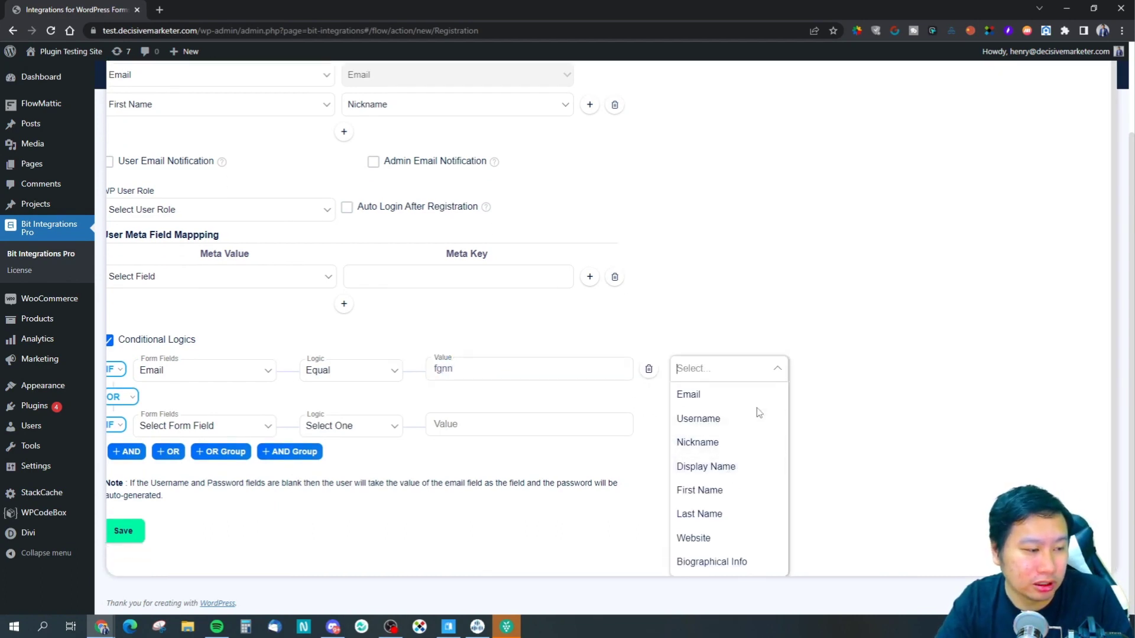
{"action": "left_click", "coordinate": [710, 396]}
{"action": "left_click", "coordinate": [514, 399]}
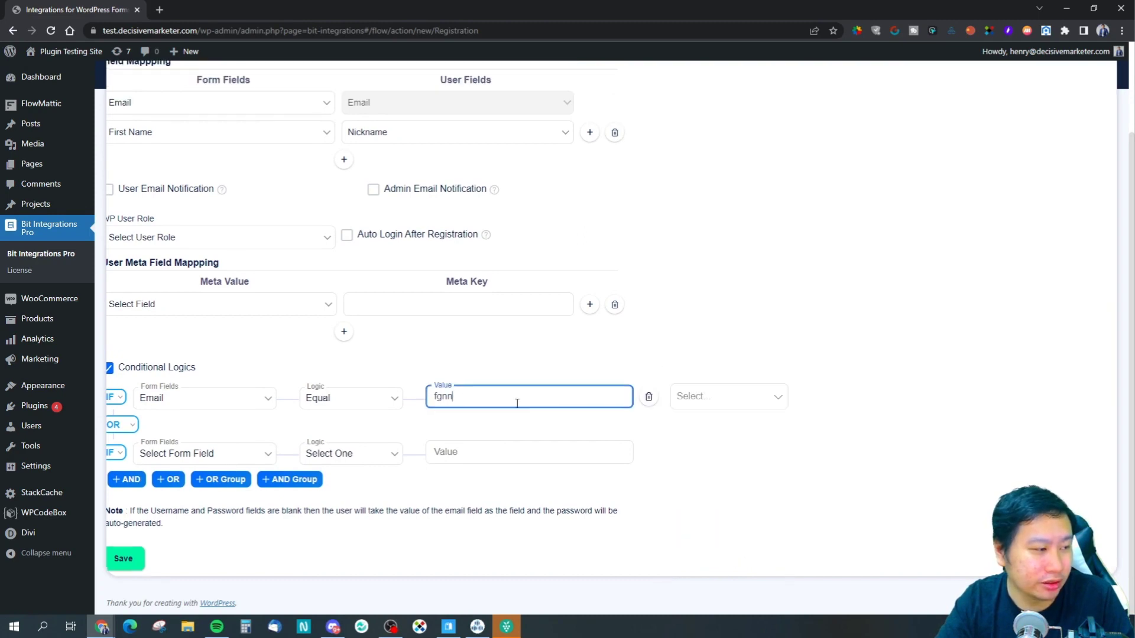
{"action": "left_click", "coordinate": [689, 399]}
{"action": "scroll", "coordinate": [727, 479], "scroll_direction": "down", "scroll_amount": 1}
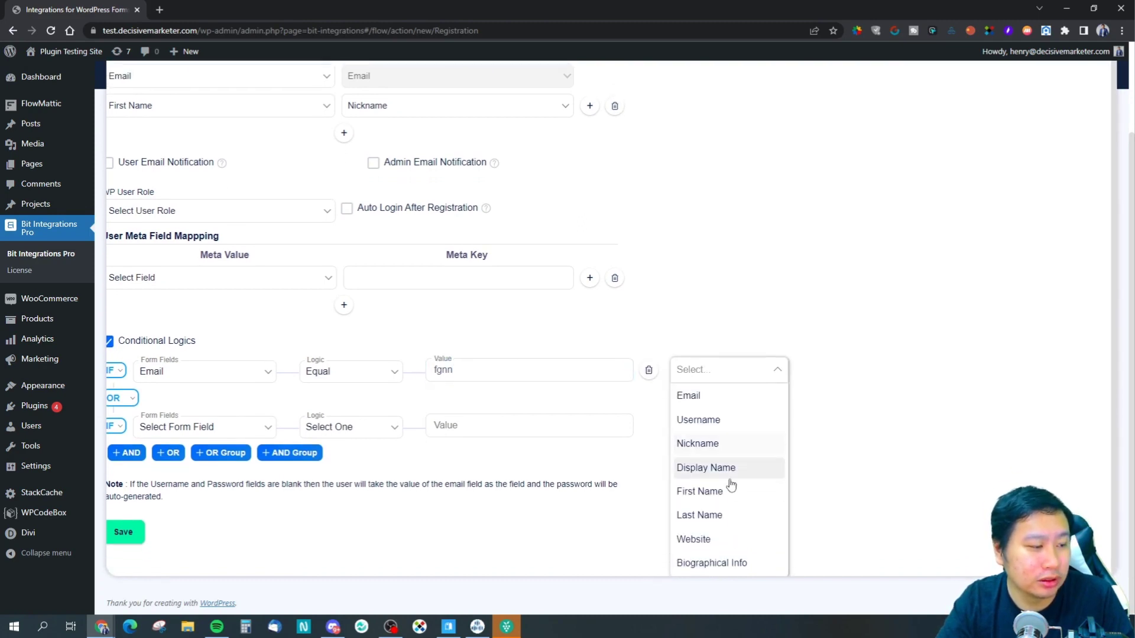
{"action": "left_click", "coordinate": [708, 399]}
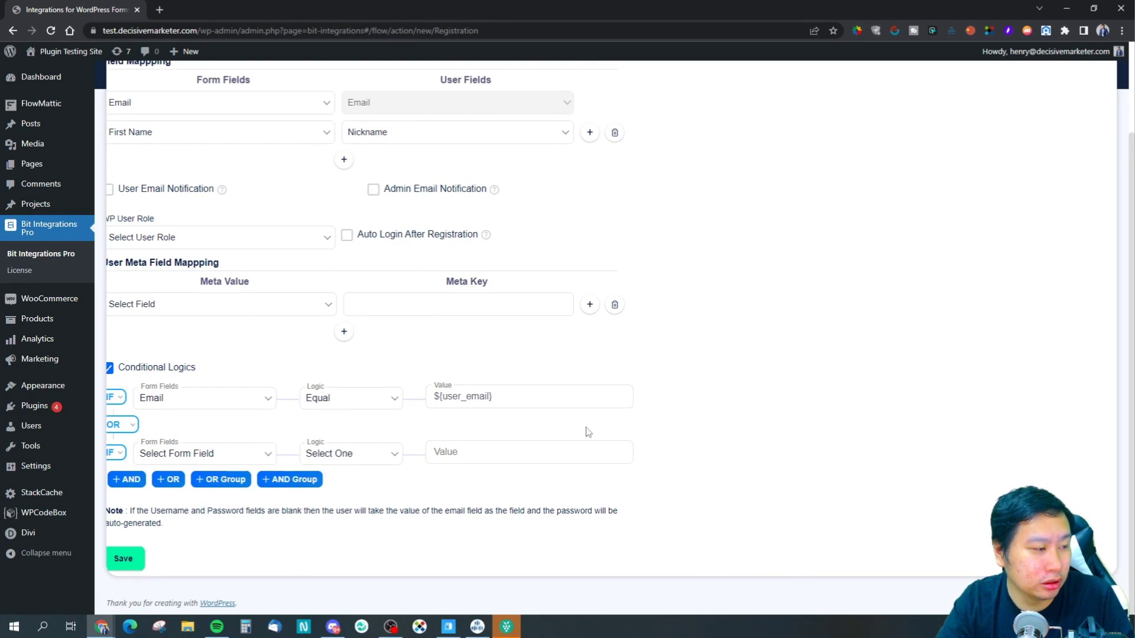
{"action": "left_click", "coordinate": [512, 397]}
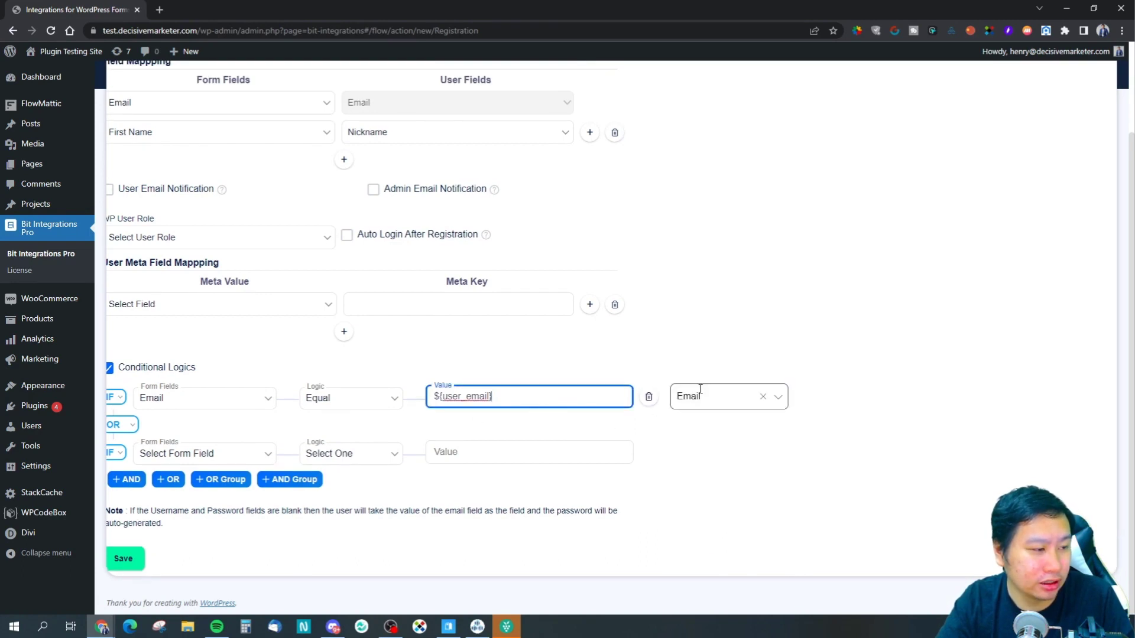
{"action": "left_click_drag", "start_coordinate": [514, 400], "coordinate": [412, 401]}
{"action": "key", "text": "BackSpace"}
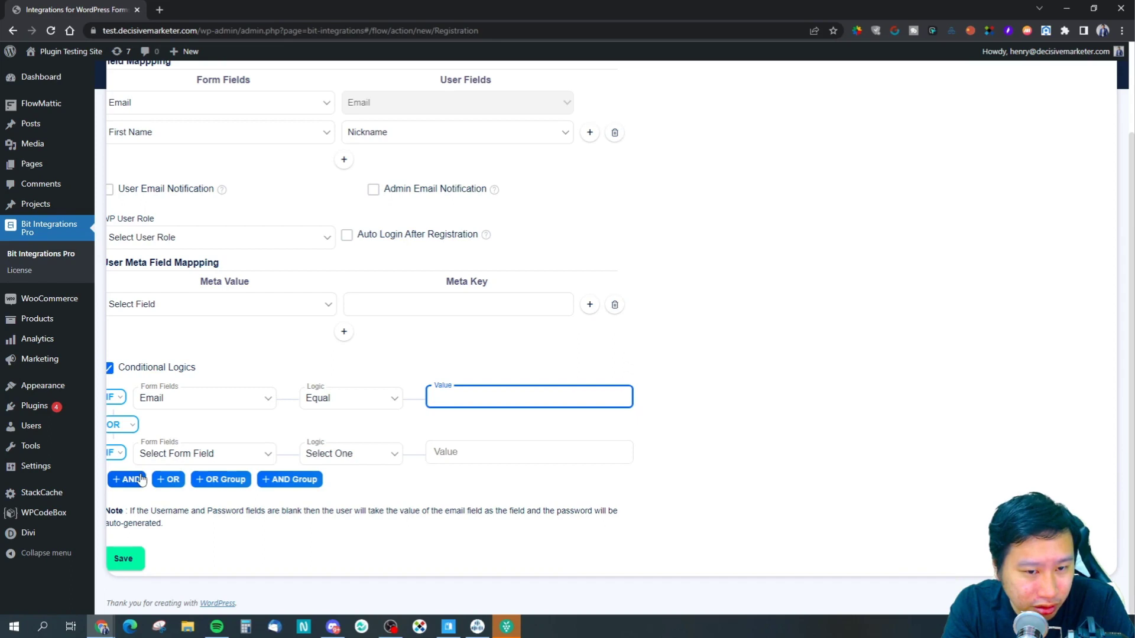
Review the Registration integration settings from the field mapping down to the conditional logic rules.
{"action": "scroll", "coordinate": [251, 417], "scroll_direction": "up", "scroll_amount": 2}
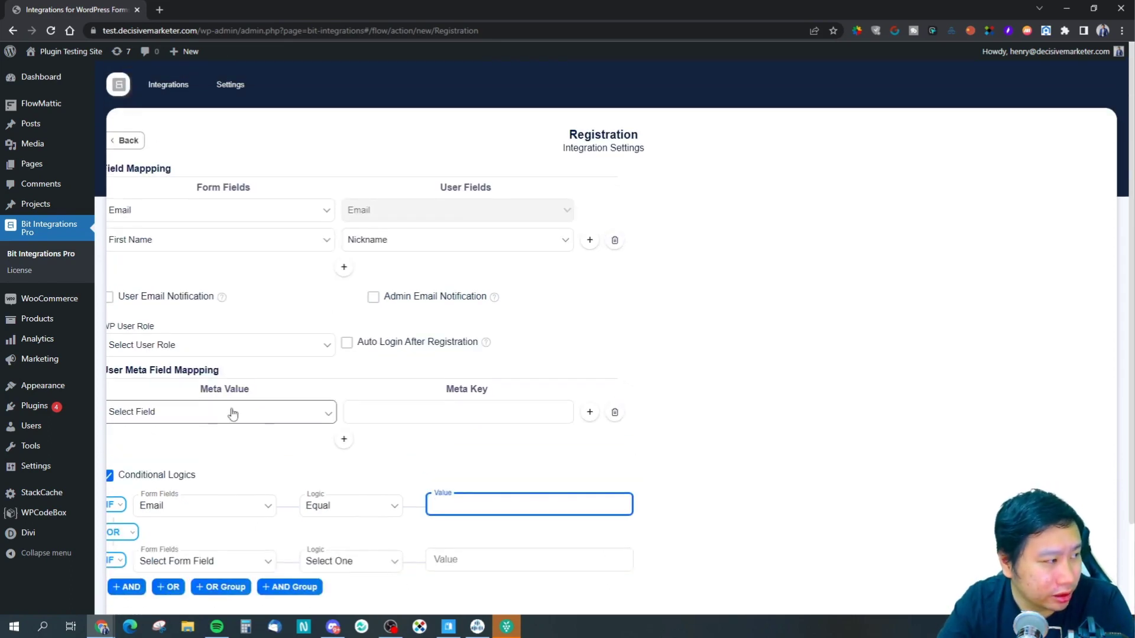
{"action": "scroll", "coordinate": [266, 419], "scroll_direction": "down", "scroll_amount": 2}
{"action": "scroll", "coordinate": [254, 425], "scroll_direction": "down", "scroll_amount": 1}
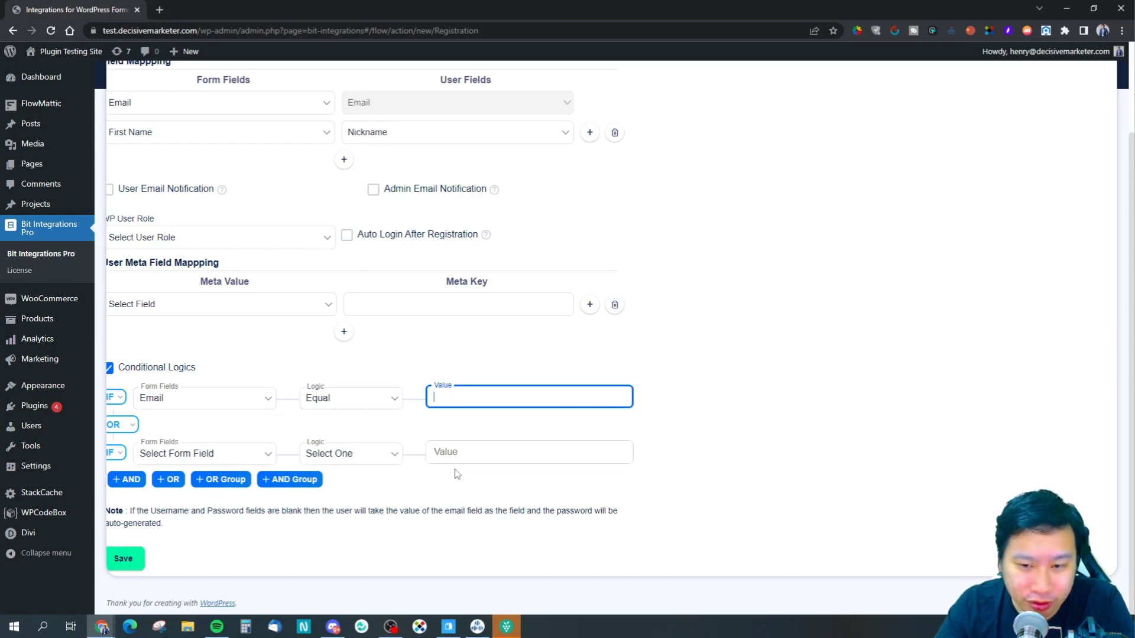
{"action": "scroll", "coordinate": [452, 461], "scroll_direction": "up", "scroll_amount": 2}
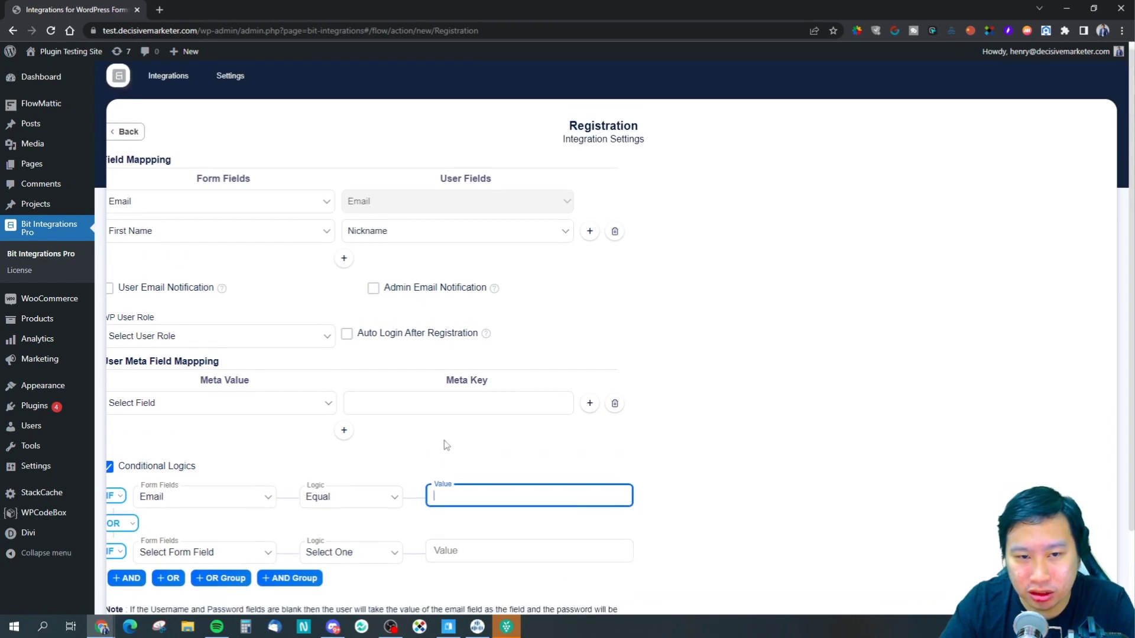
{"action": "scroll", "coordinate": [444, 443], "scroll_direction": "down", "scroll_amount": 2}
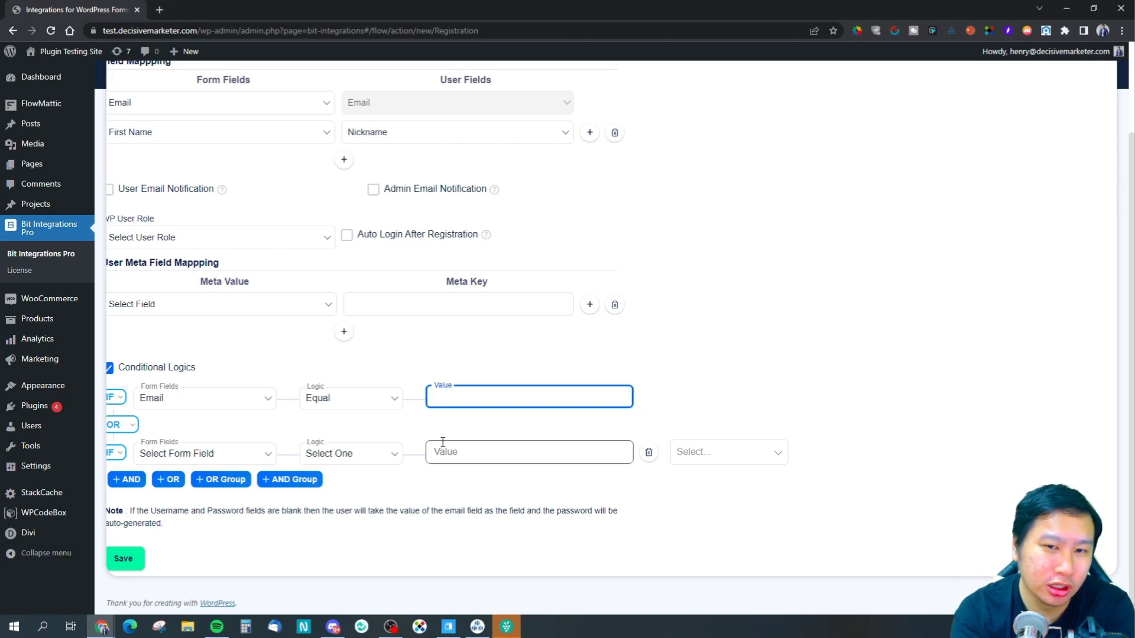
{"action": "scroll", "coordinate": [460, 441], "scroll_direction": "up", "scroll_amount": 2}
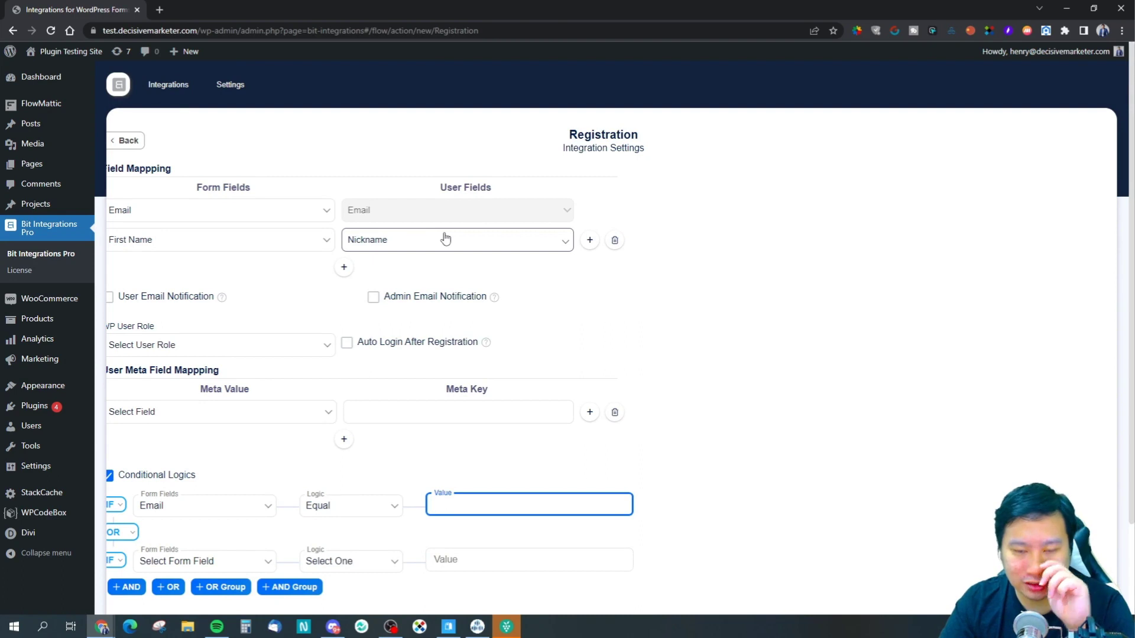
{"action": "scroll", "coordinate": [302, 306], "scroll_direction": "down", "scroll_amount": 2}
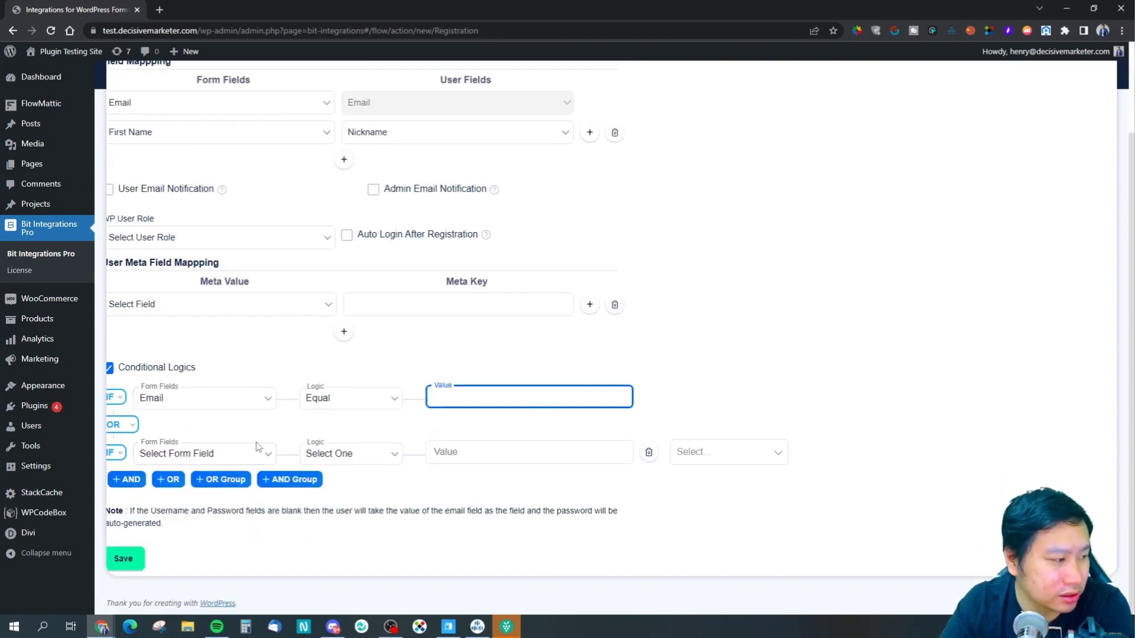
{"action": "scroll", "coordinate": [481, 424], "scroll_direction": "up", "scroll_amount": 2}
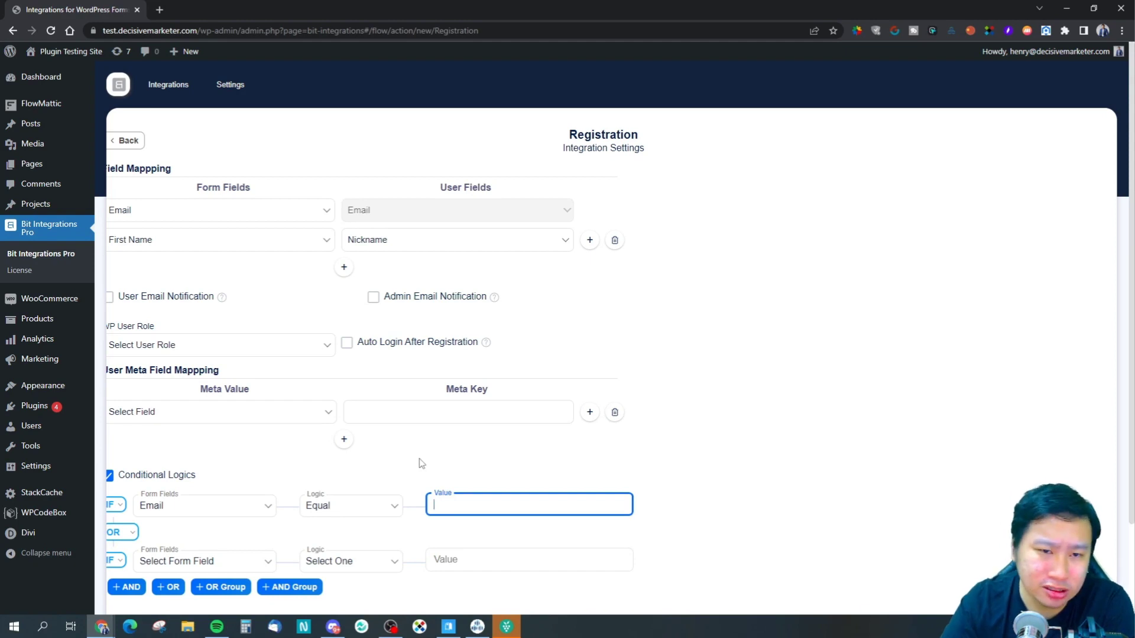
{"action": "scroll", "coordinate": [421, 463], "scroll_direction": "down", "scroll_amount": 2}
{"action": "scroll", "coordinate": [329, 451], "scroll_direction": "up", "scroll_amount": 2}
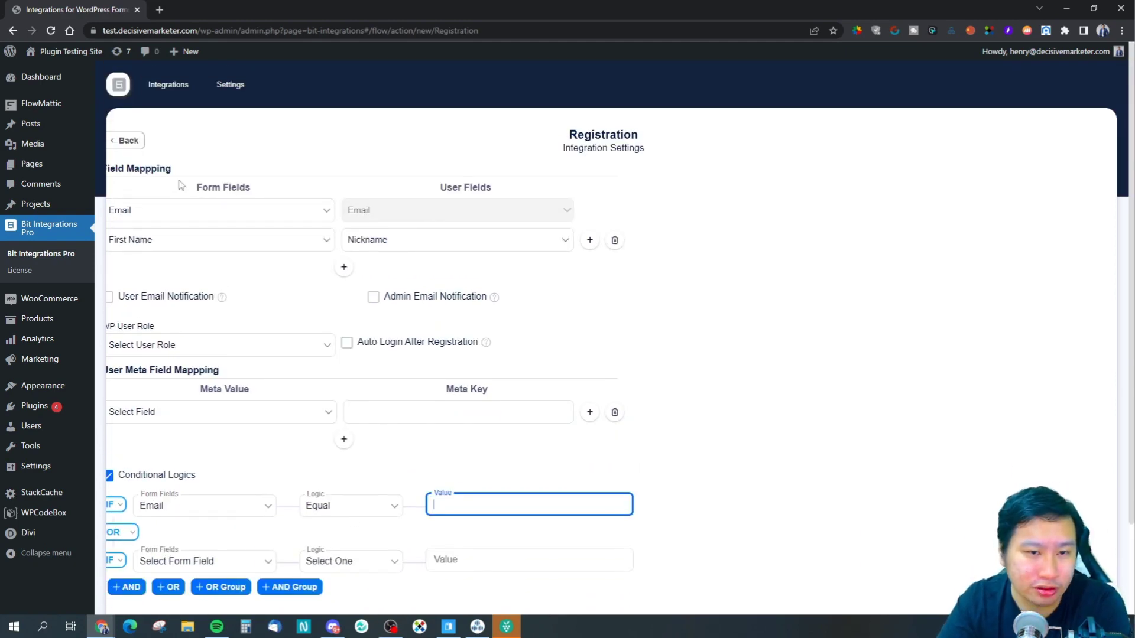
Leave the Registration settings, choose WooCommerce as the action instead, and connect it under the default integration name.
{"action": "left_click", "coordinate": [127, 141]}
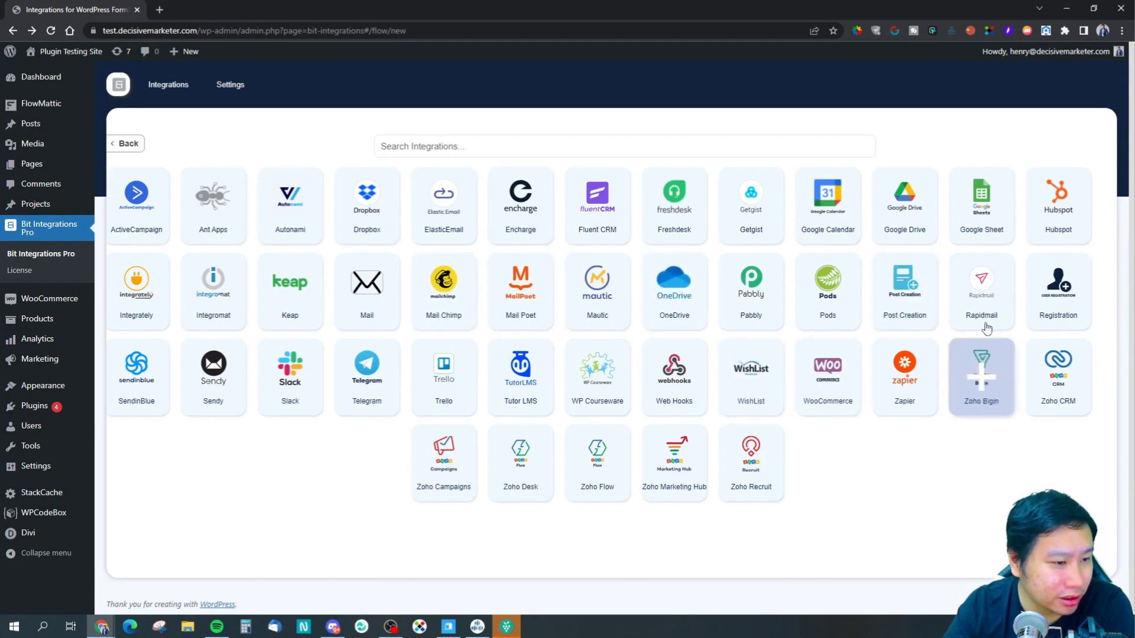
{"action": "left_click", "coordinate": [828, 384]}
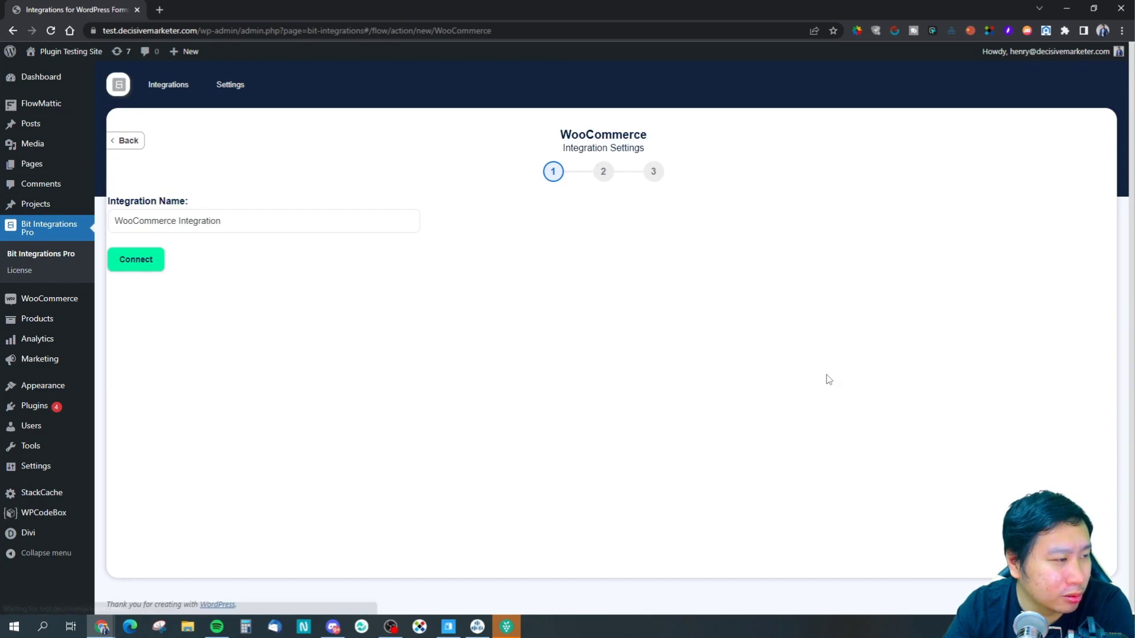
{"action": "left_click", "coordinate": [154, 265]}
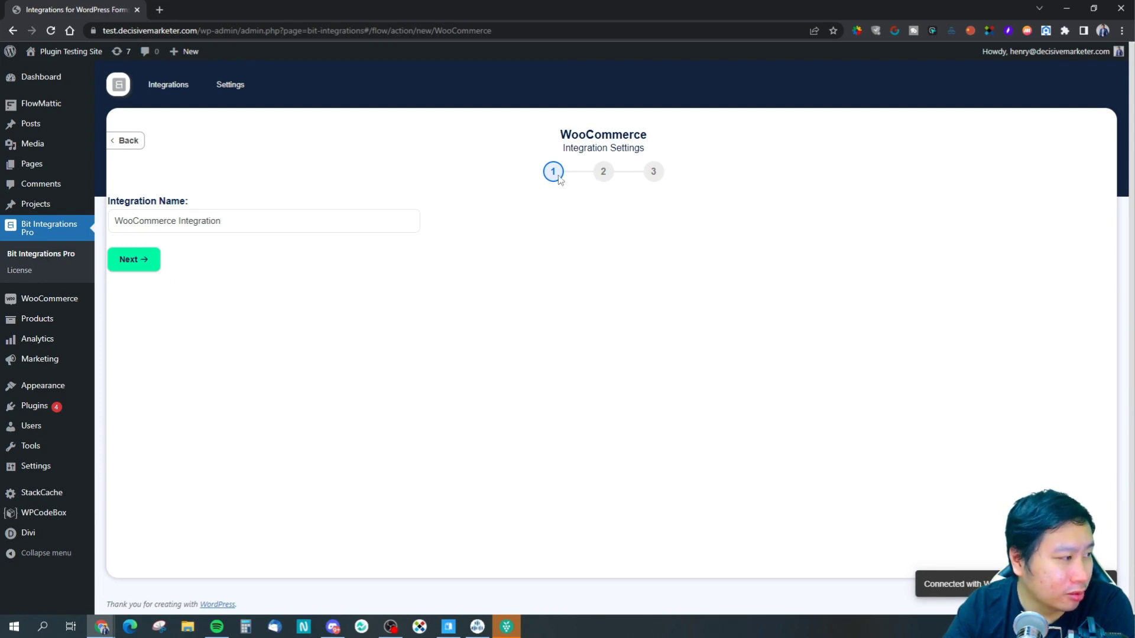
{"action": "left_click", "coordinate": [134, 259]}
Set the WooCommerce module to Customer and map the Email and Username form fields to the matching WooCommerce fields.
{"action": "left_click", "coordinate": [247, 220]}
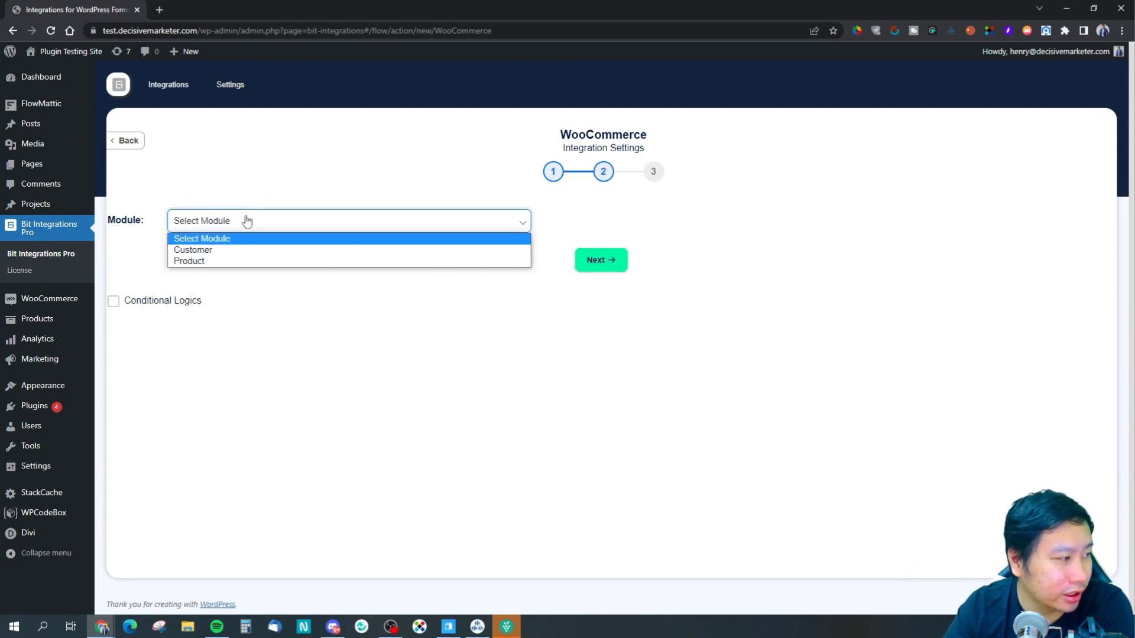
{"action": "left_click", "coordinate": [234, 250]}
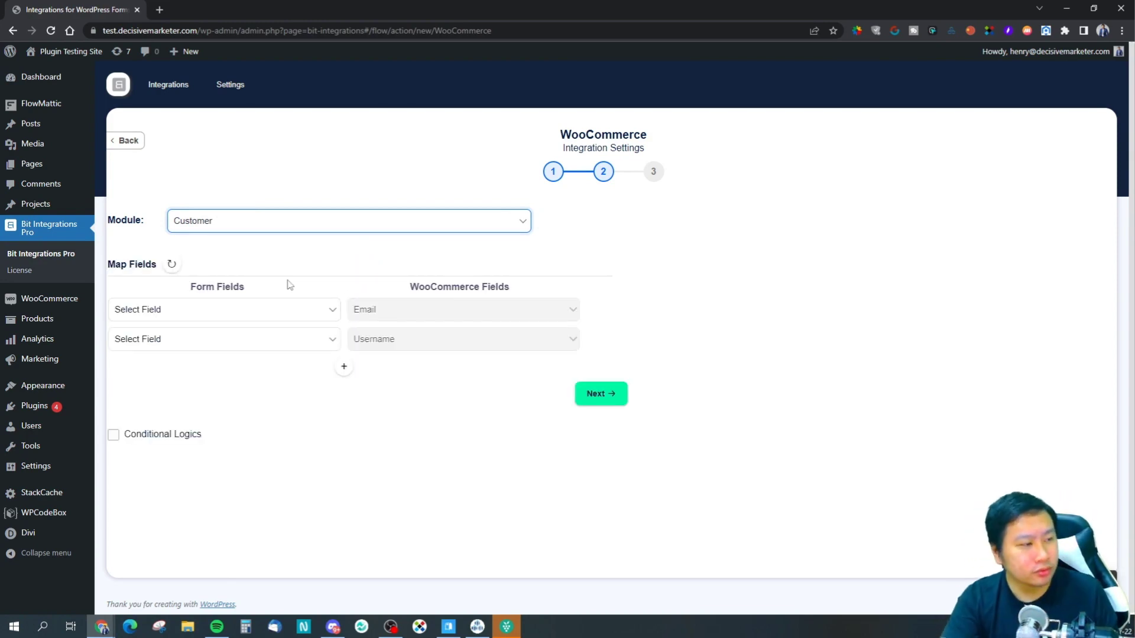
{"action": "left_click", "coordinate": [243, 314]}
{"action": "left_click", "coordinate": [227, 338]}
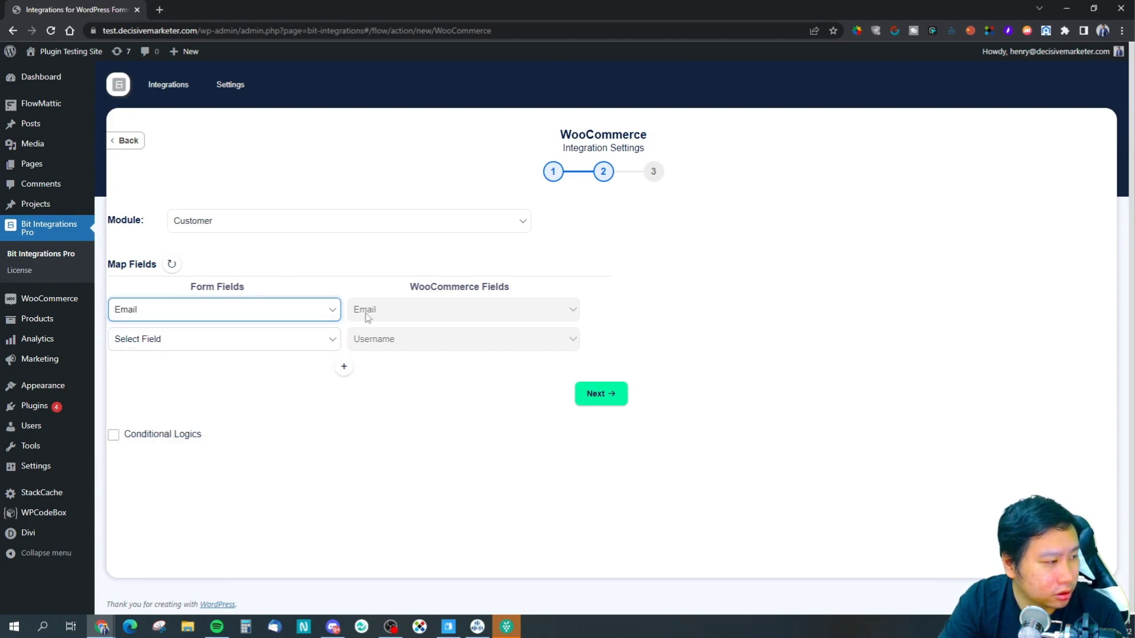
{"action": "left_click", "coordinate": [299, 339]}
{"action": "left_click", "coordinate": [229, 378]}
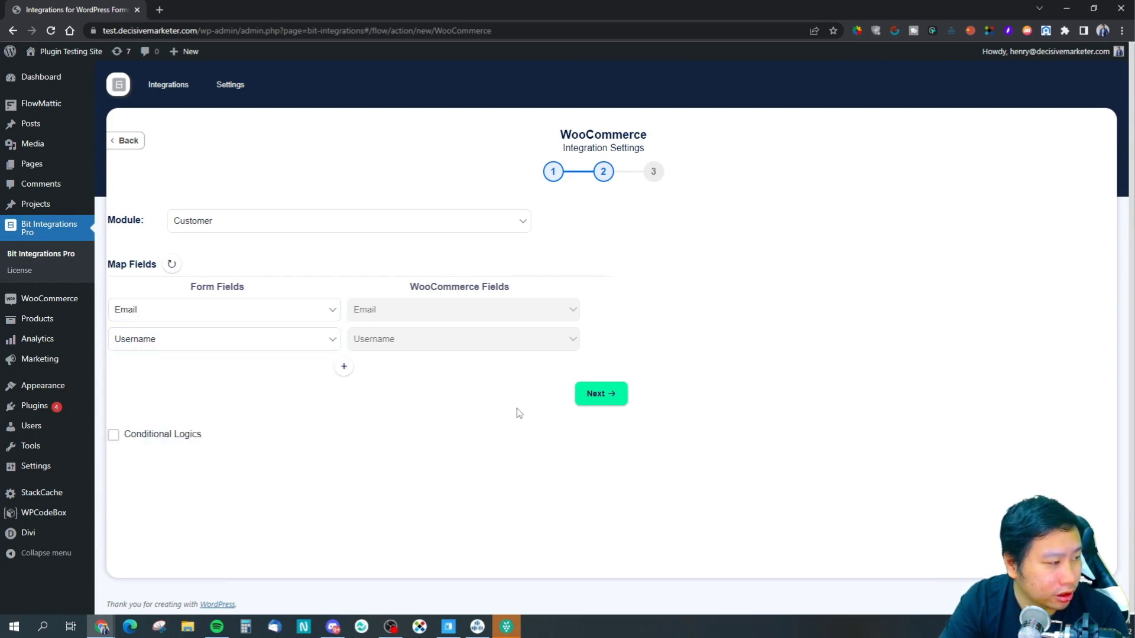
Complete the WooCommerce customer integration settings and save the integration.
{"action": "left_click", "coordinate": [600, 394]}
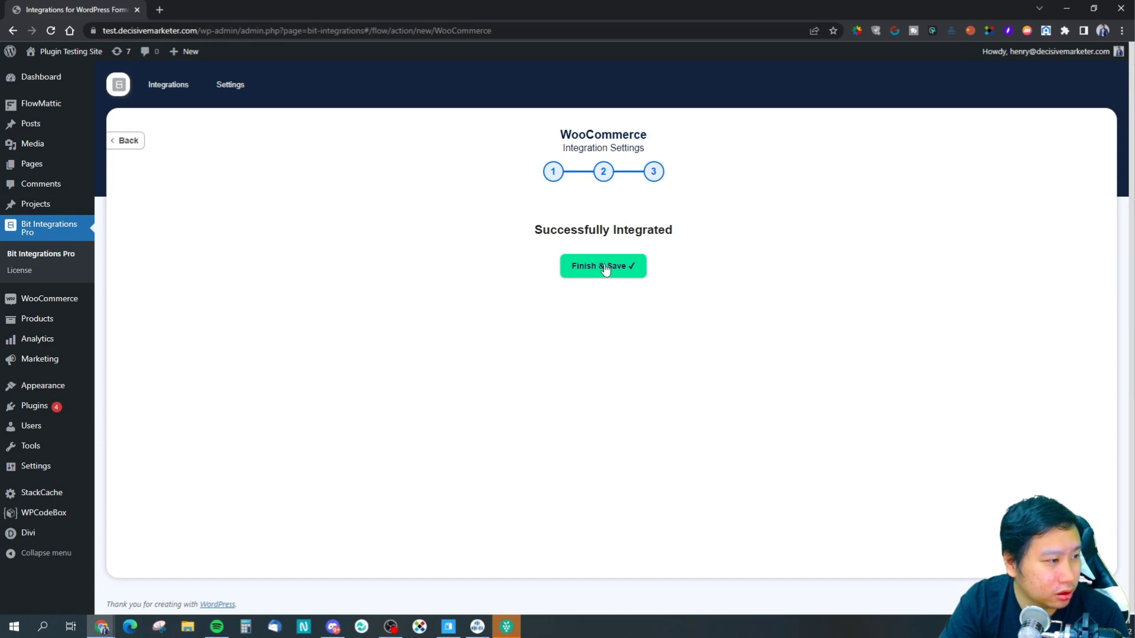
{"action": "left_click", "coordinate": [605, 270]}
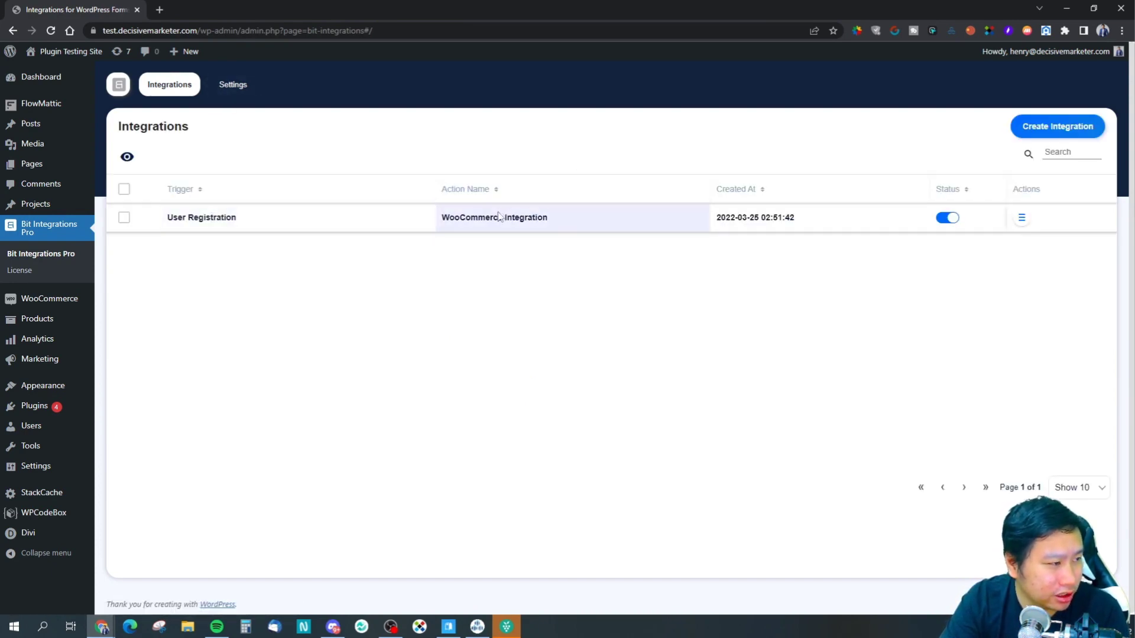
{"action": "left_click_drag", "start_coordinate": [454, 218], "coordinate": [568, 219]}
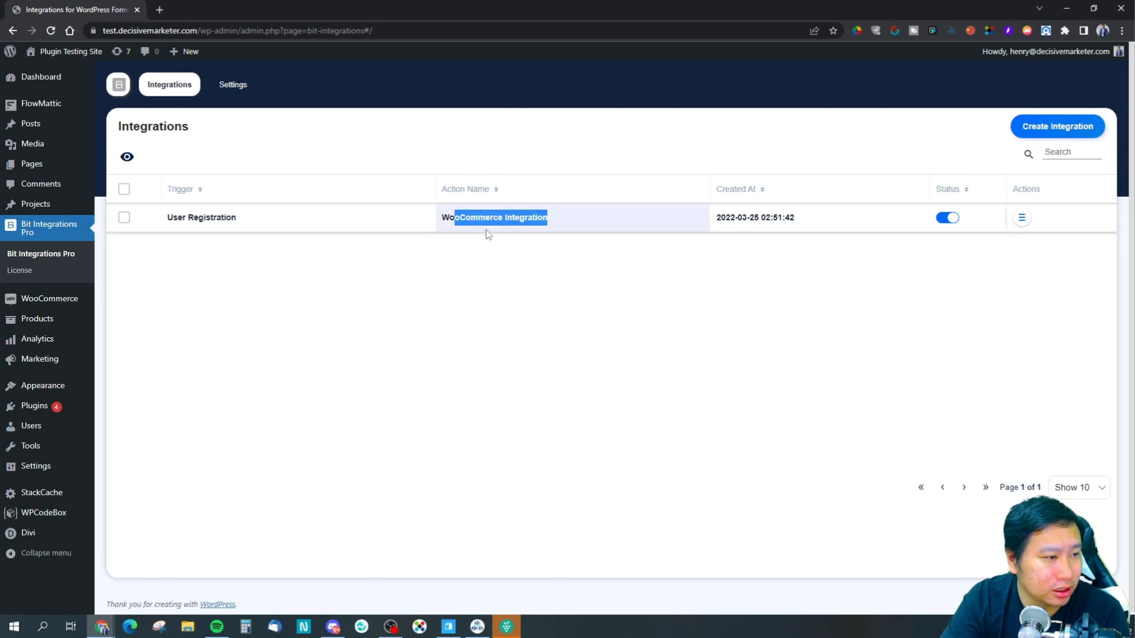
Open the saved WooCommerce integration's settings for a look and return to the integrations list.
{"action": "left_click", "coordinate": [1022, 218]}
{"action": "left_click", "coordinate": [986, 269]}
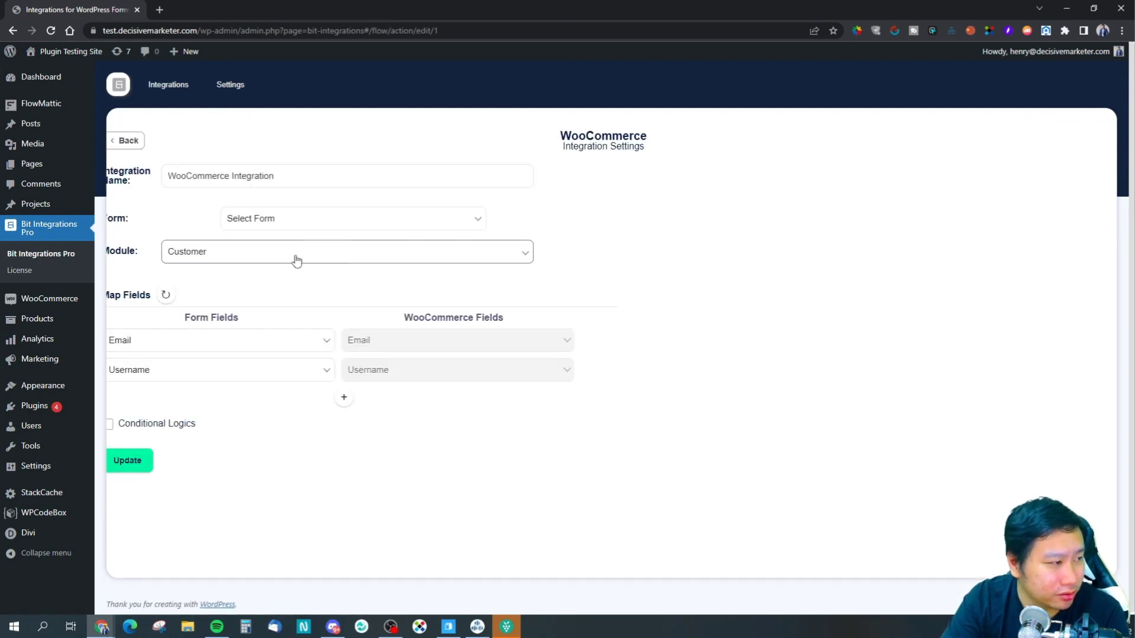
{"action": "left_click", "coordinate": [135, 152]}
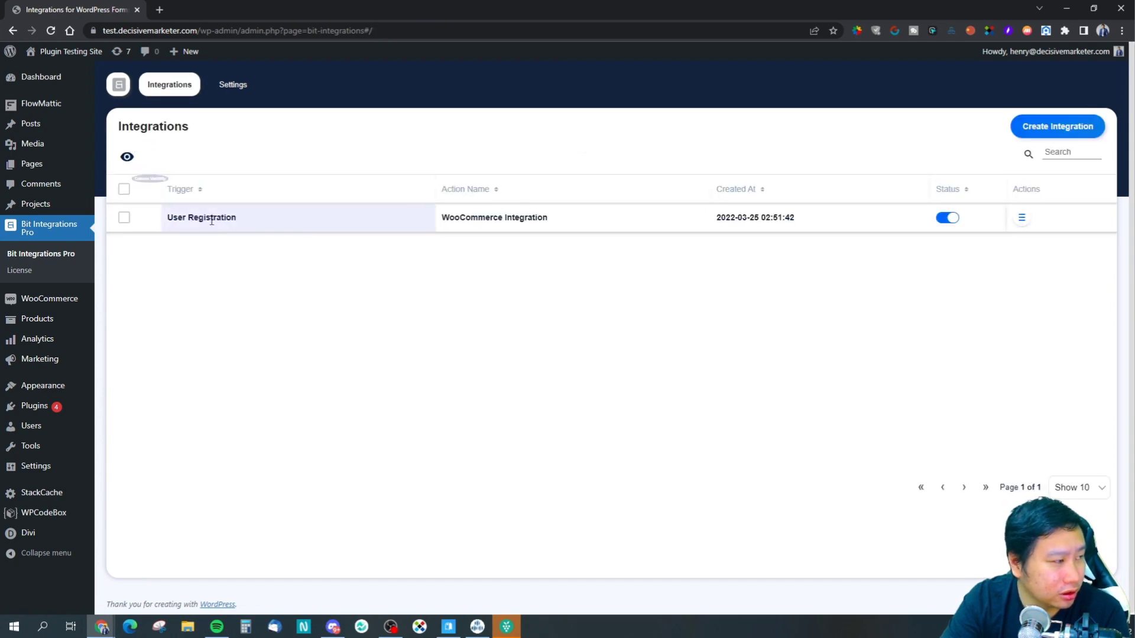
Reopen the WooCommerce integration for editing and try Create New User as its form with Product as its module.
{"action": "left_click", "coordinate": [1022, 217]}
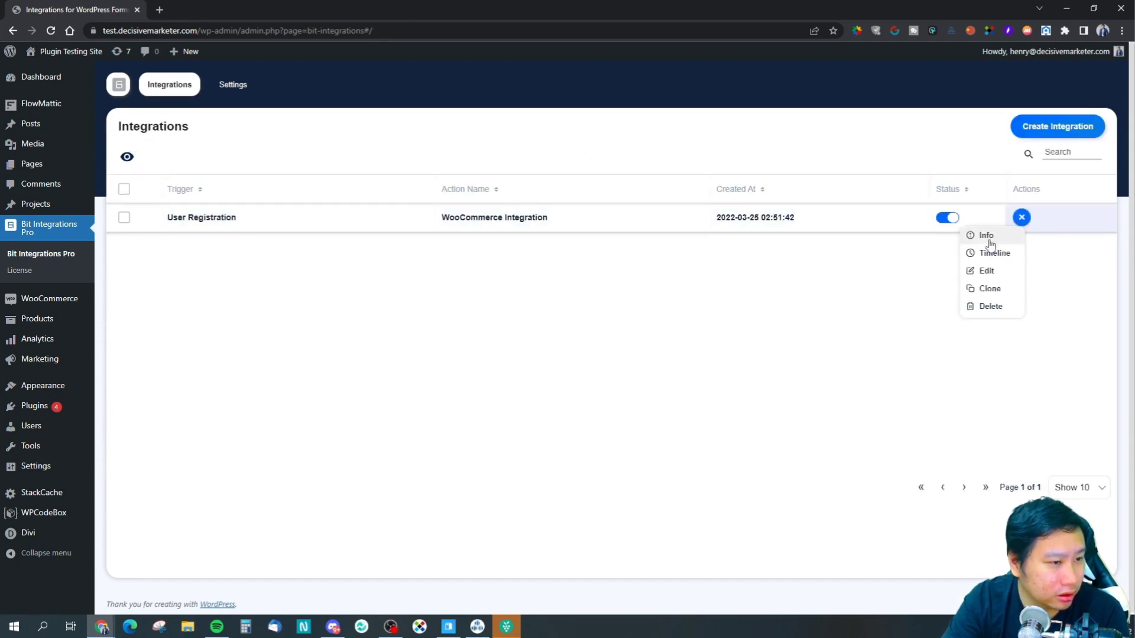
{"action": "left_click", "coordinate": [985, 269]}
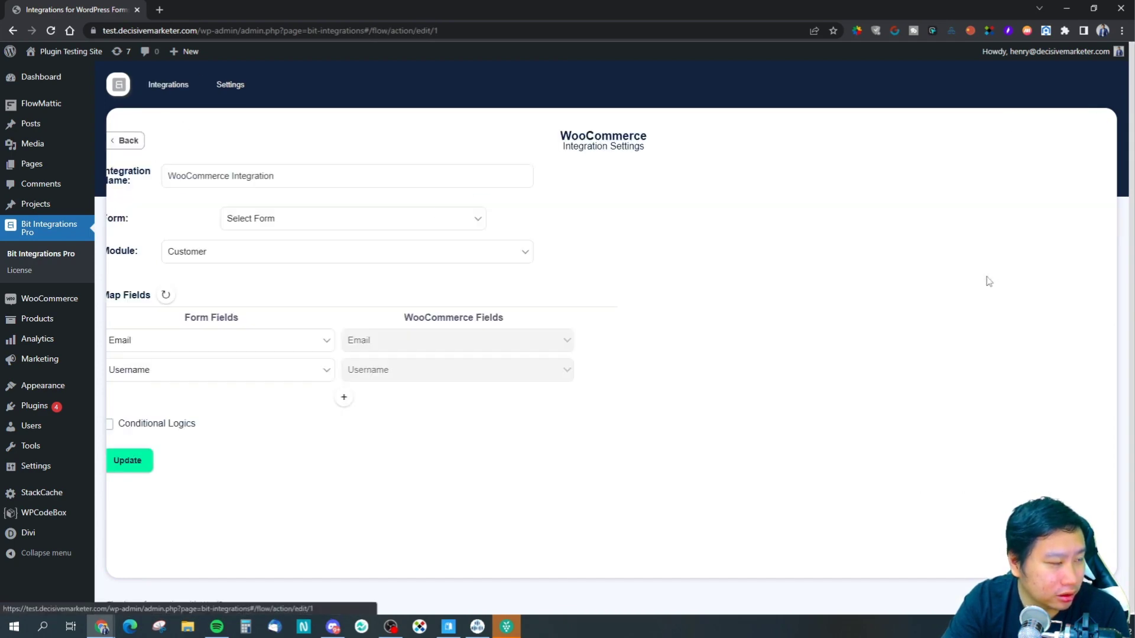
{"action": "left_click", "coordinate": [276, 218]}
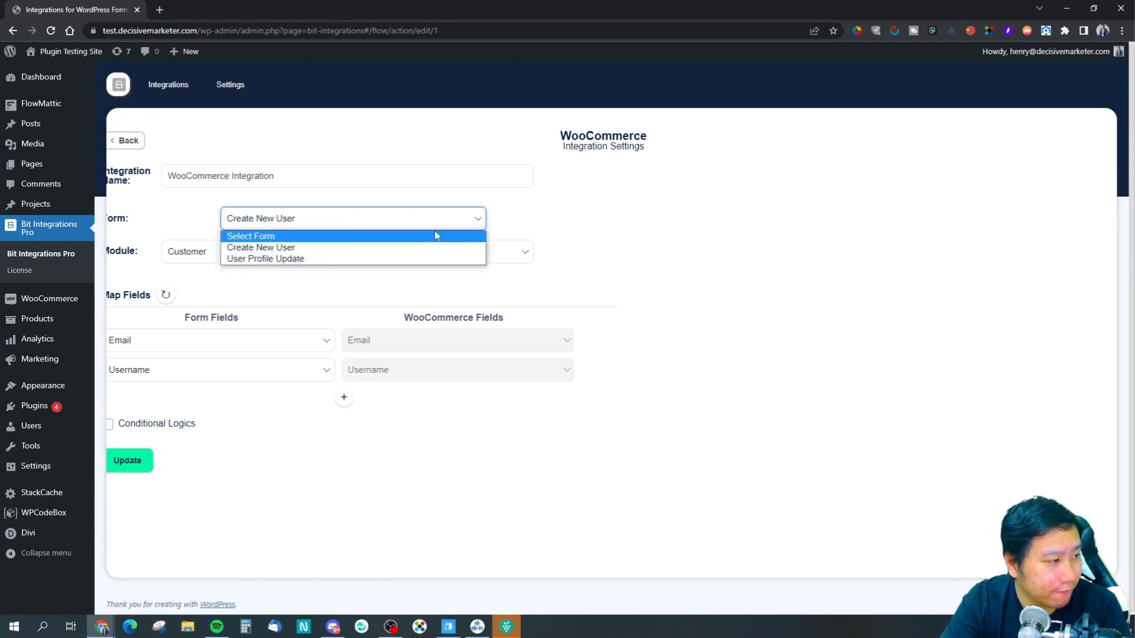
{"action": "left_click", "coordinate": [272, 247]}
{"action": "left_click", "coordinate": [217, 258]}
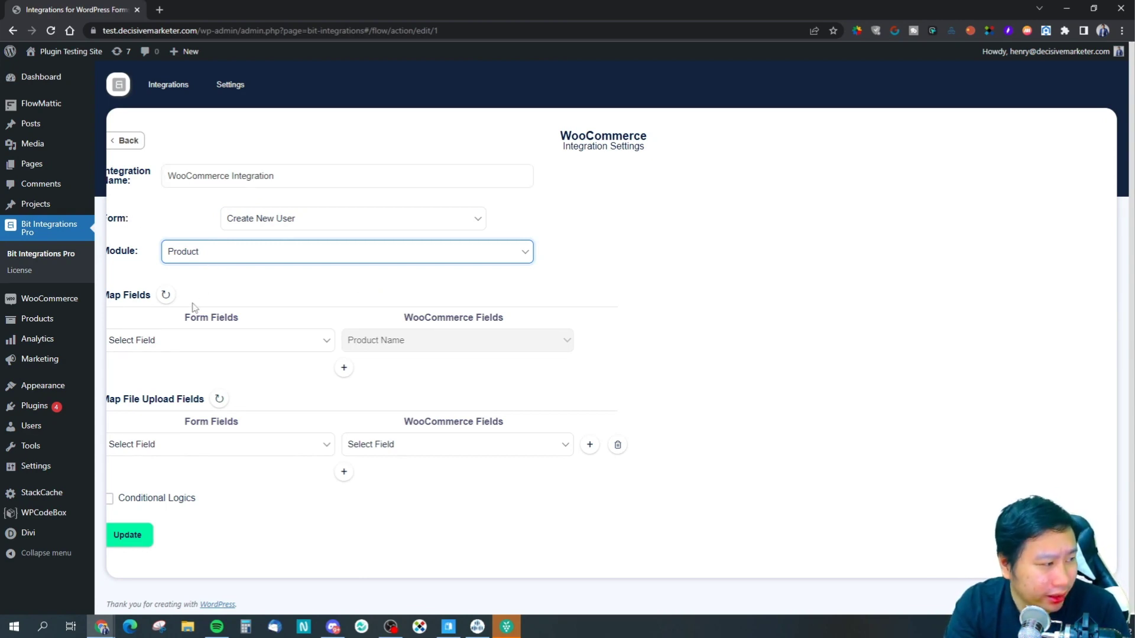
Try mapping the Email form field and then Biographical Info to the WooCommerce Product Name field.
{"action": "left_click", "coordinate": [234, 341]}
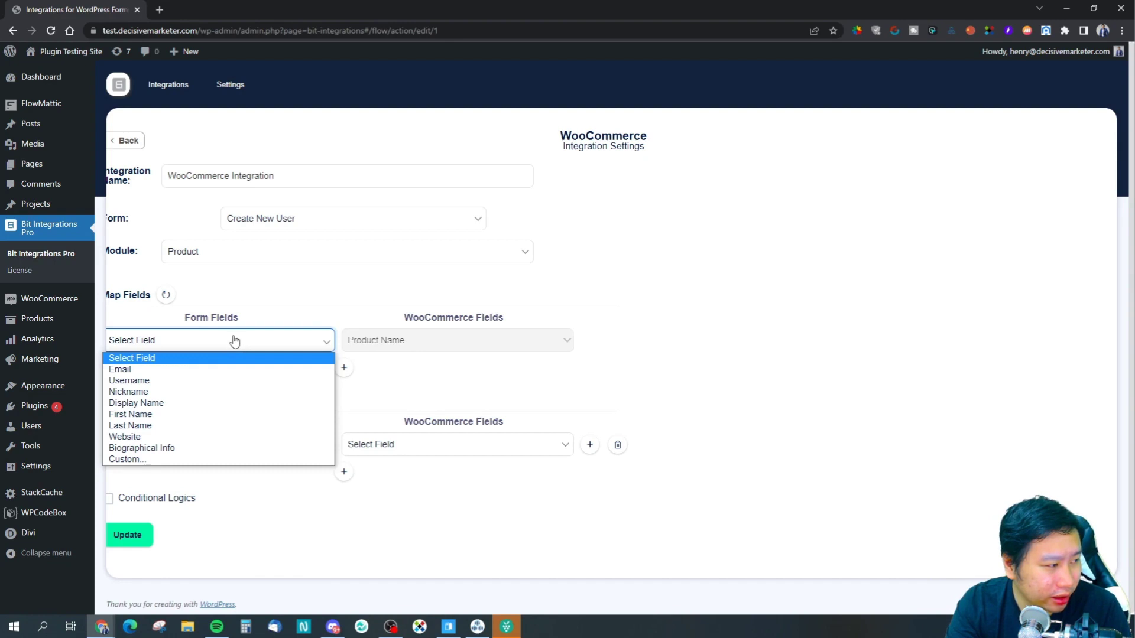
{"action": "left_click", "coordinate": [177, 369]}
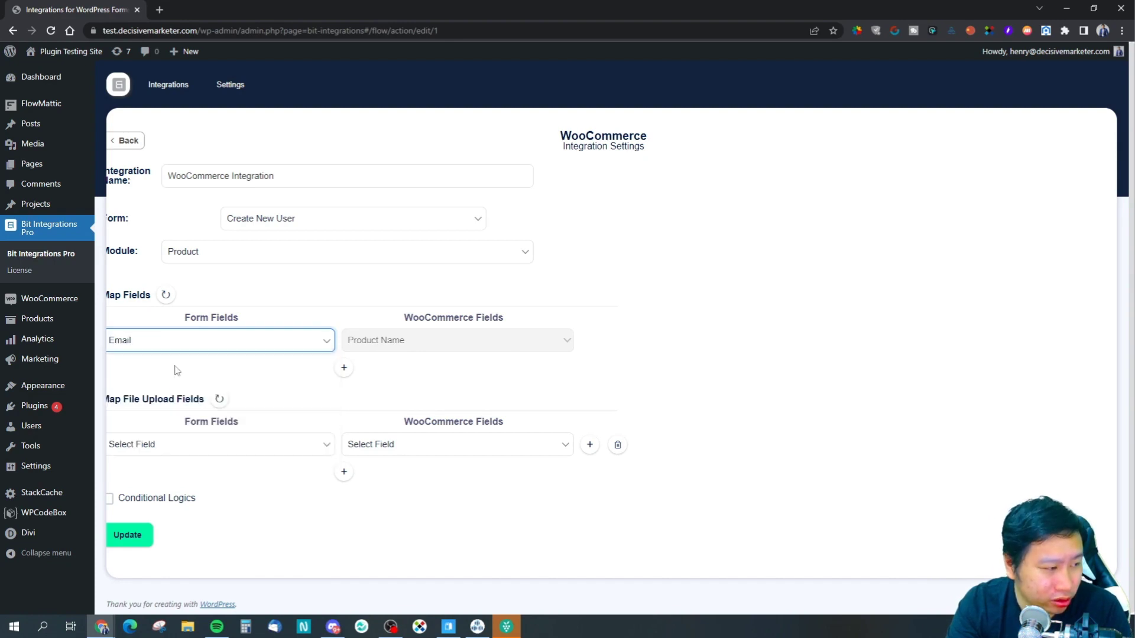
{"action": "left_click", "coordinate": [390, 344]}
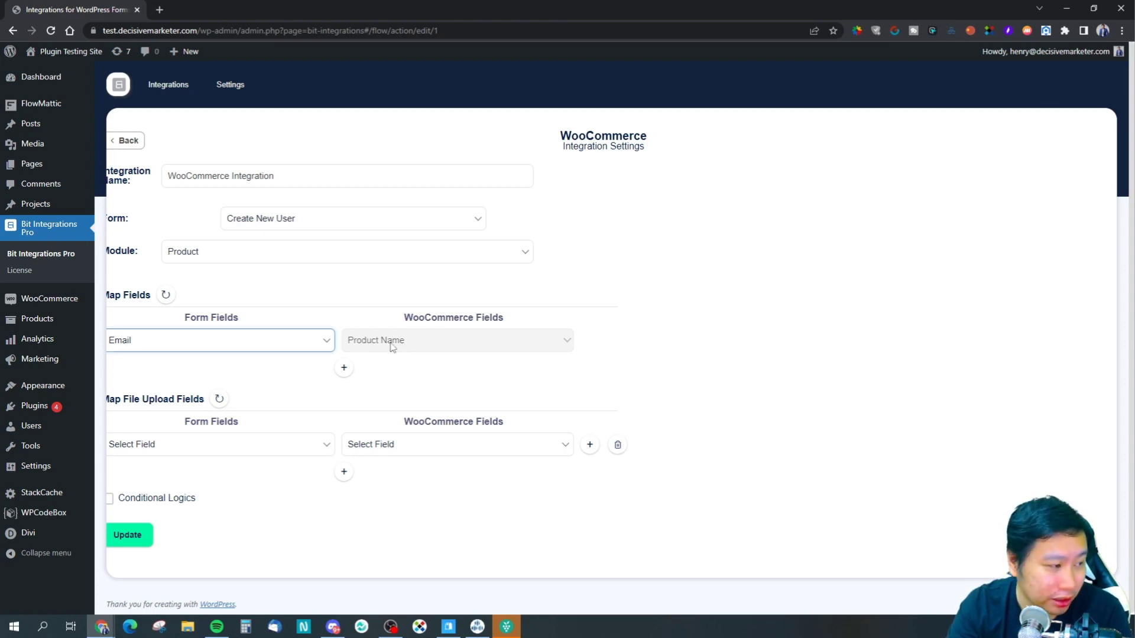
{"action": "left_click", "coordinate": [248, 340]}
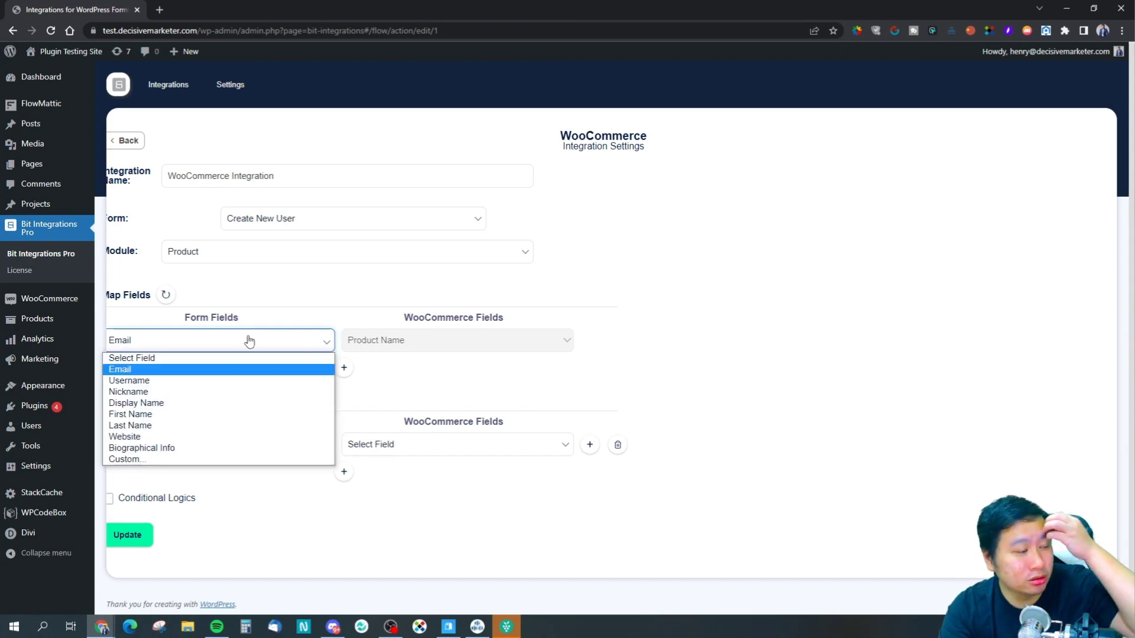
{"action": "left_click", "coordinate": [155, 448]}
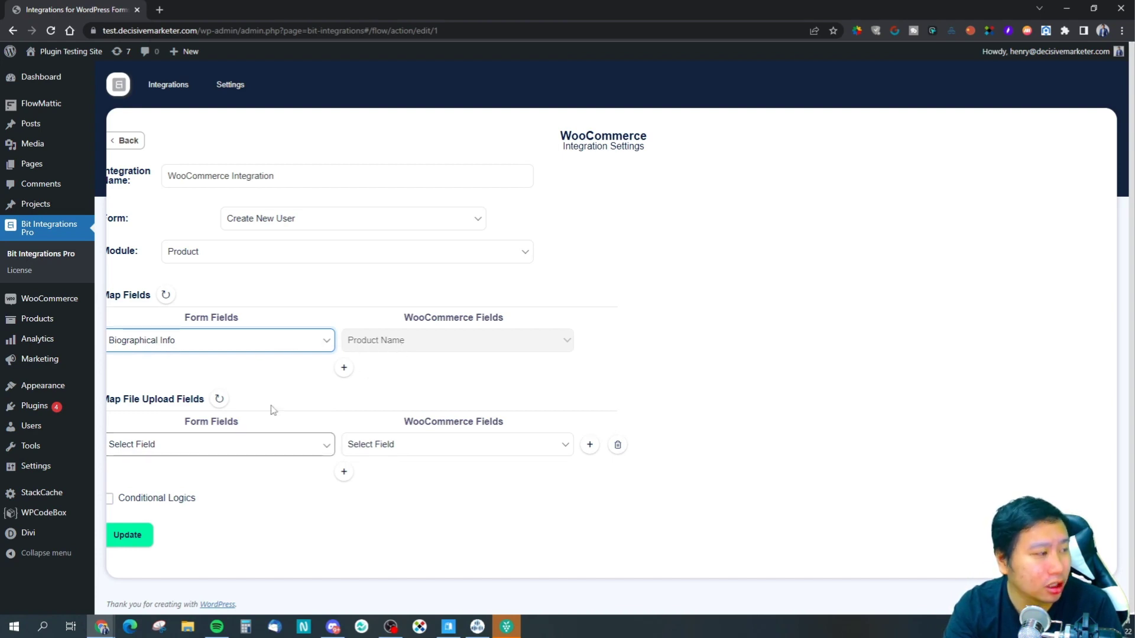
Examine which form fields and WooCommerce fields are offered for the file upload mapping.
{"action": "left_click", "coordinate": [208, 452]}
{"action": "left_click", "coordinate": [198, 460]}
{"action": "left_click", "coordinate": [366, 451]}
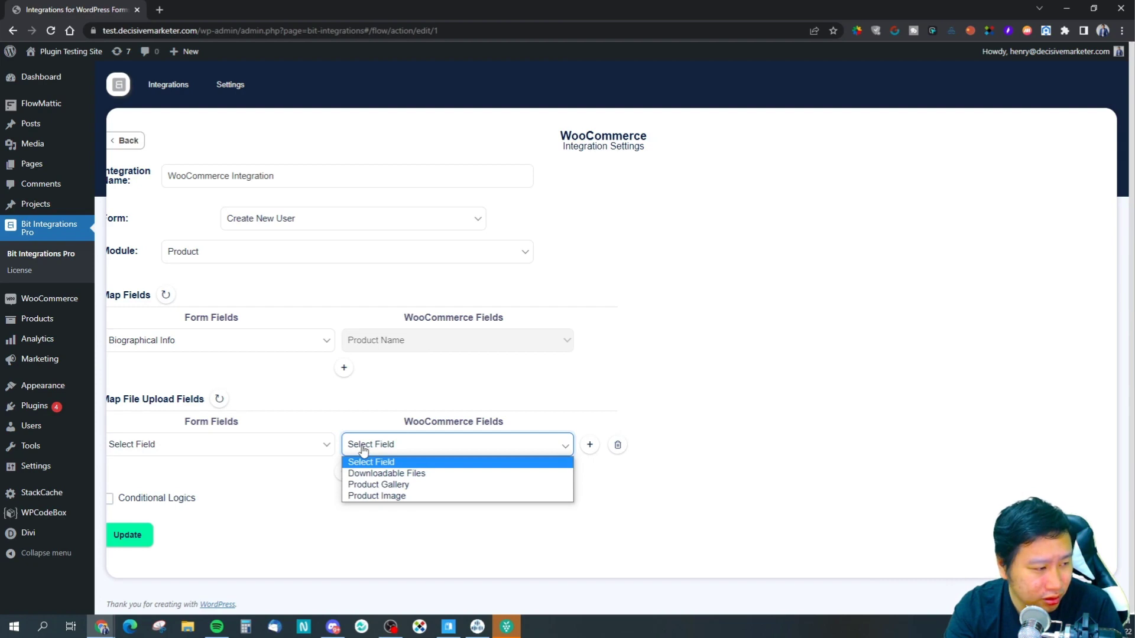
{"action": "left_click", "coordinate": [210, 451]}
{"action": "left_click", "coordinate": [229, 442]}
{"action": "left_click", "coordinate": [385, 443]}
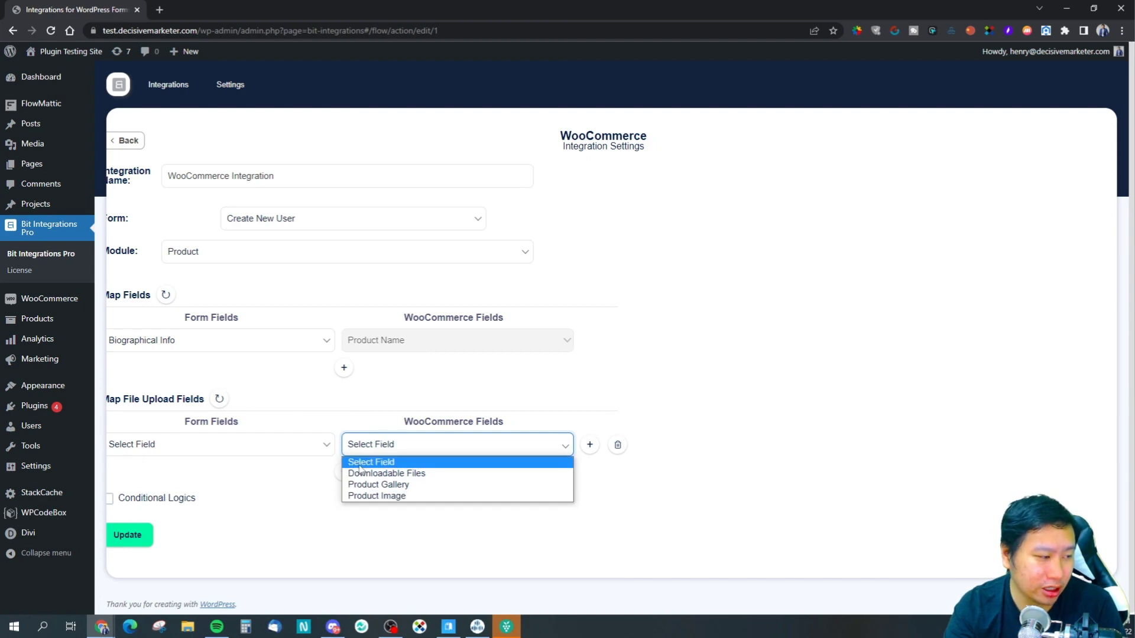
{"action": "left_click", "coordinate": [292, 520]}
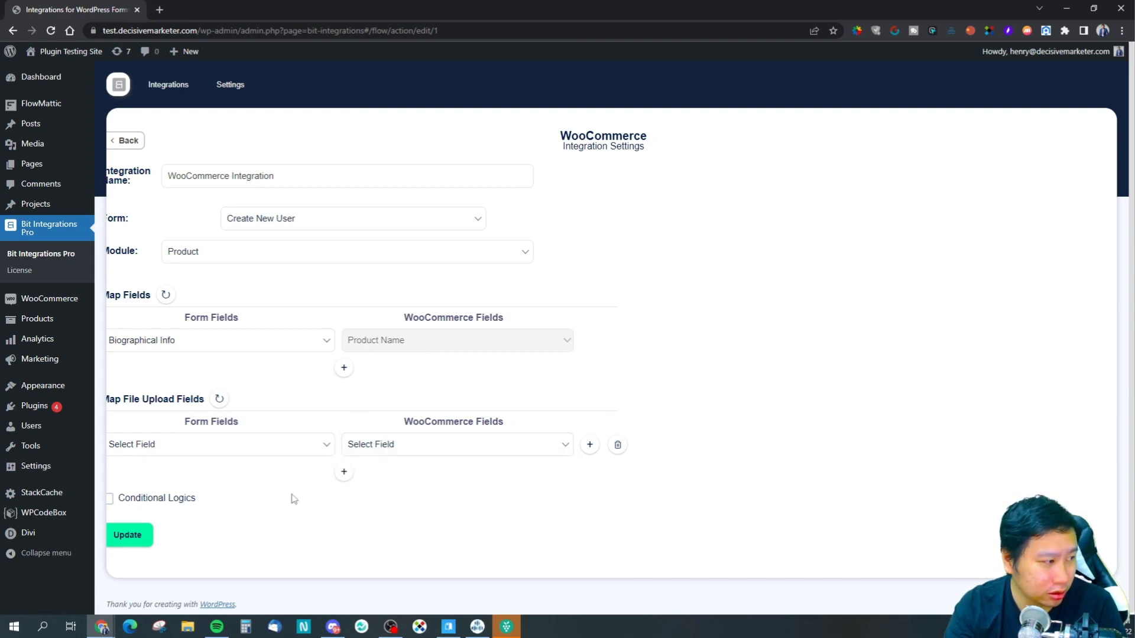
Try a second file upload mapping row with Product Image as the WooCommerce field, and leave the integration without updating it.
{"action": "left_click", "coordinate": [589, 444]}
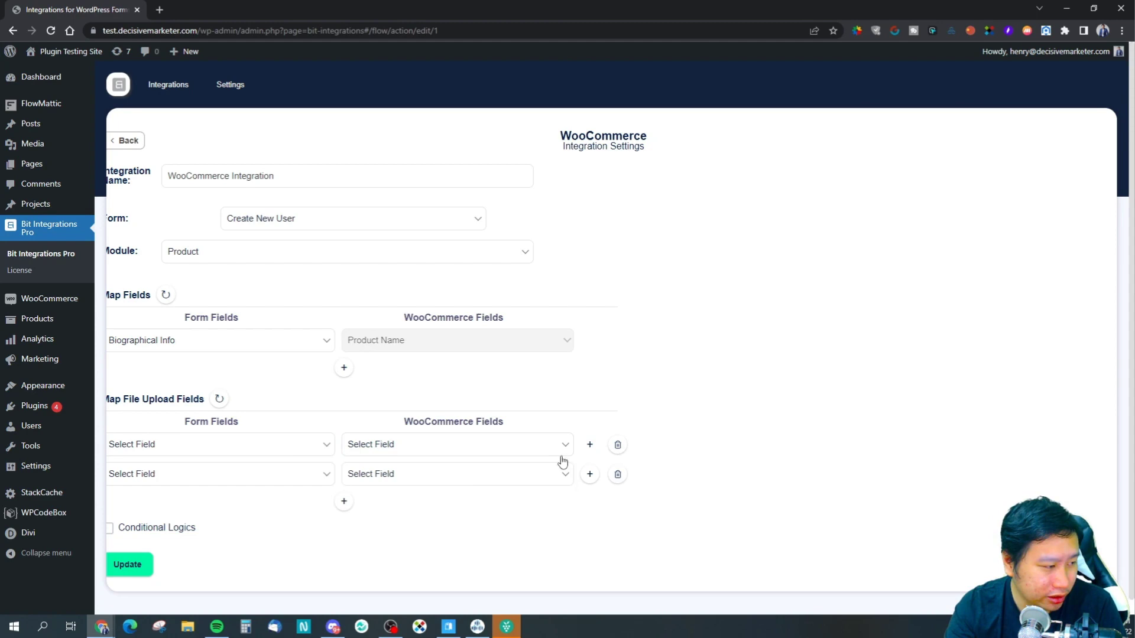
{"action": "left_click", "coordinate": [562, 471]}
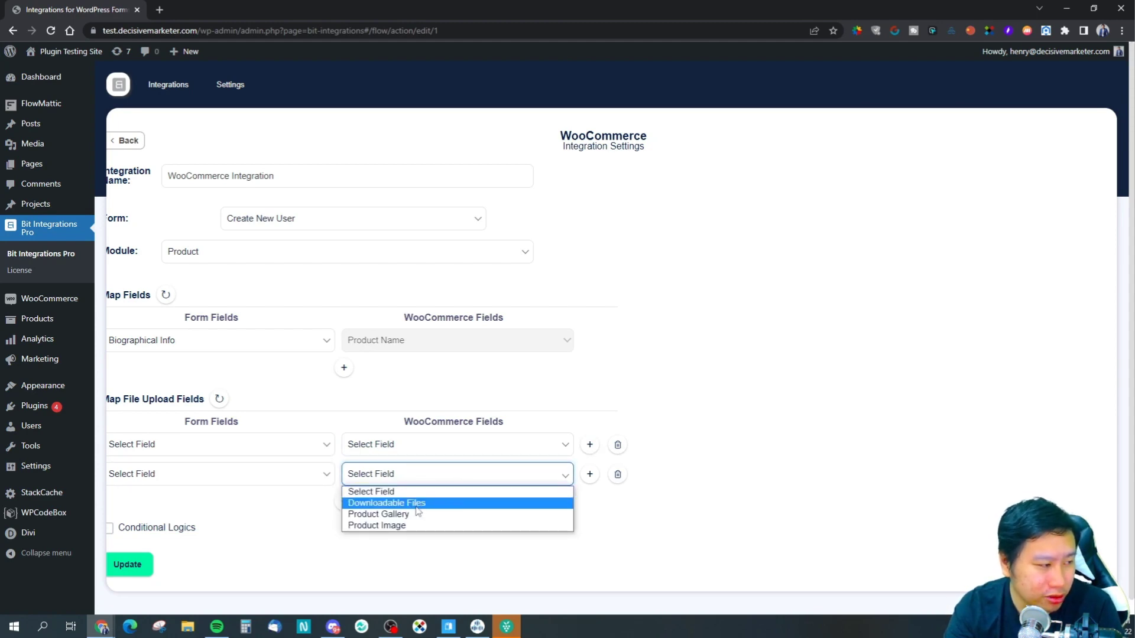
{"action": "left_click", "coordinate": [385, 526]}
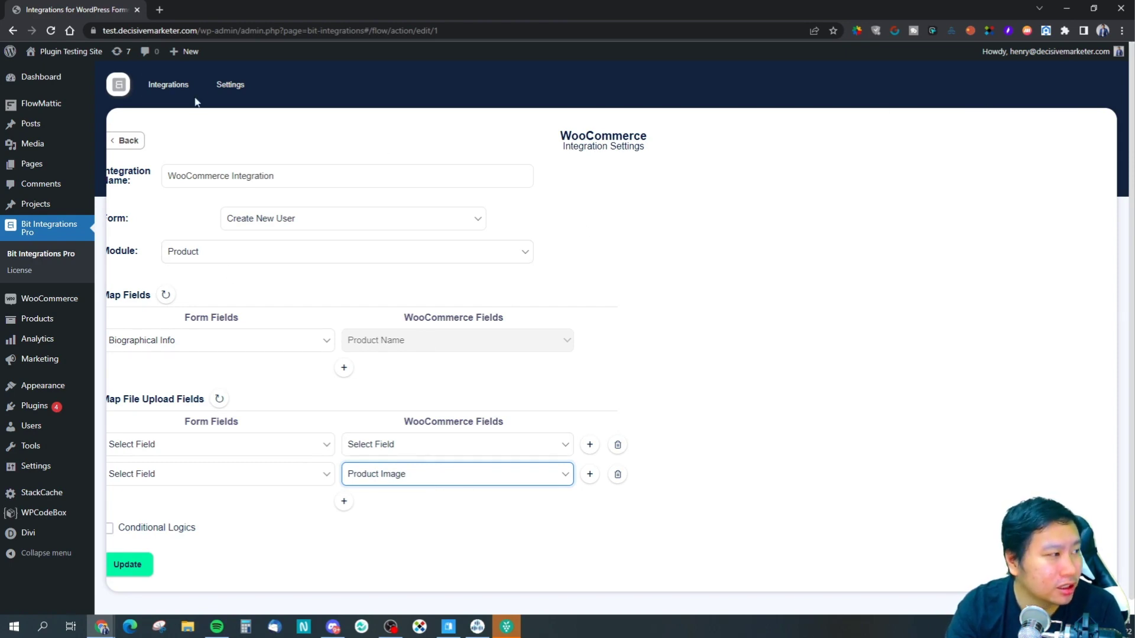
{"action": "left_click", "coordinate": [128, 142]}
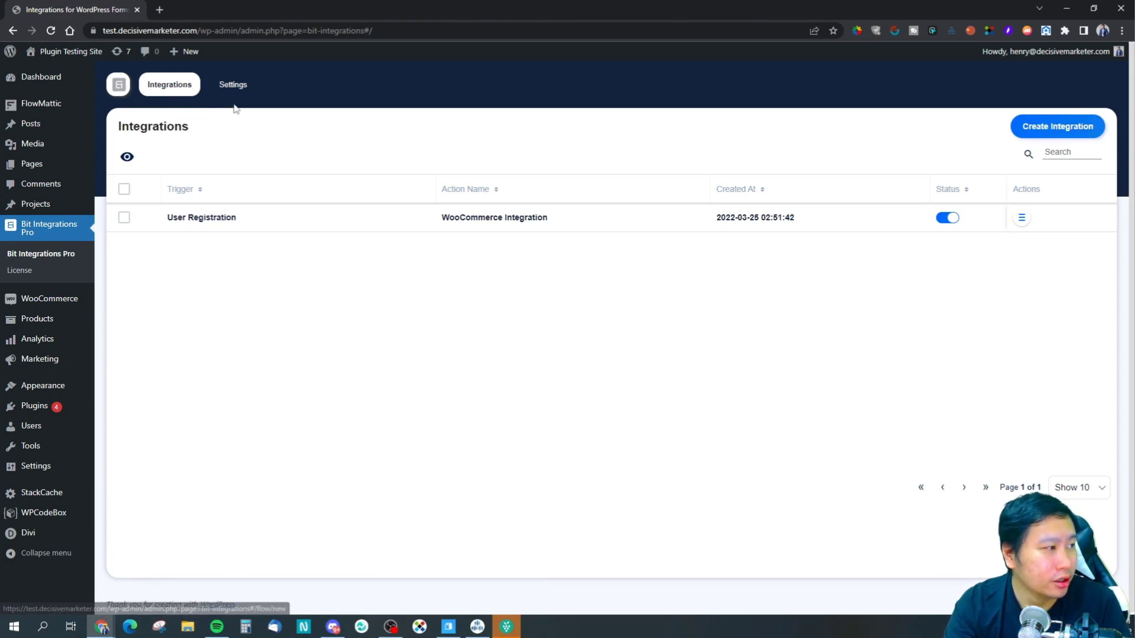
In the plugin settings, enable automatic deletion of old logs and set it to 21 days.
{"action": "left_click", "coordinate": [236, 86]}
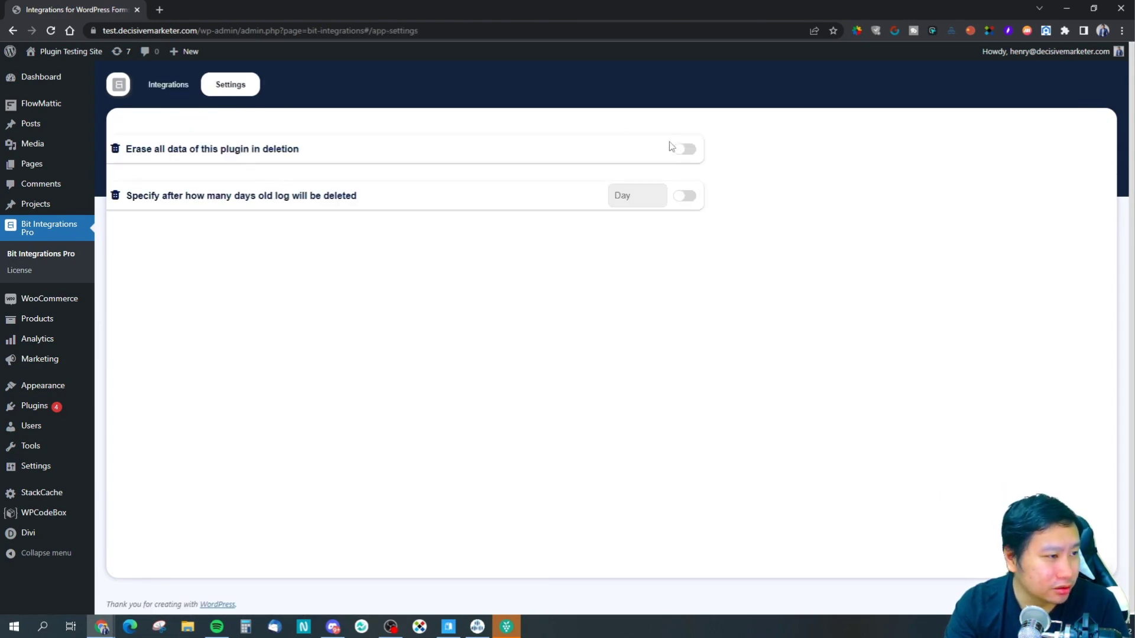
{"action": "left_click", "coordinate": [684, 197]}
{"action": "left_click", "coordinate": [645, 196]}
{"action": "type", "text": "1"}
{"action": "double_click", "coordinate": [656, 193]}
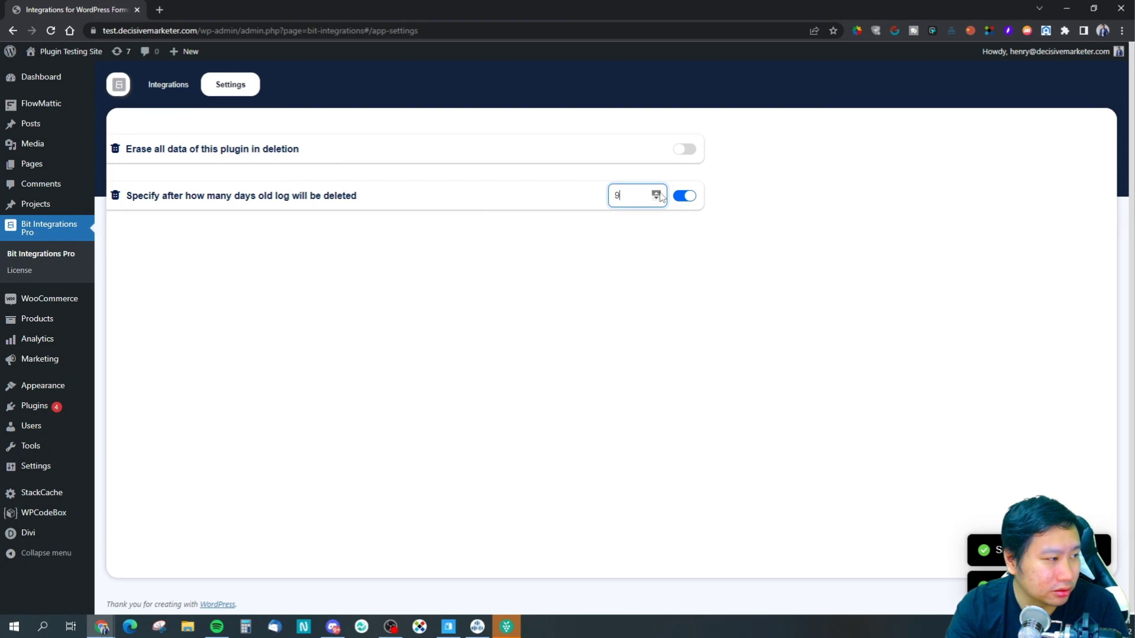
{"action": "left_click", "coordinate": [656, 193]}
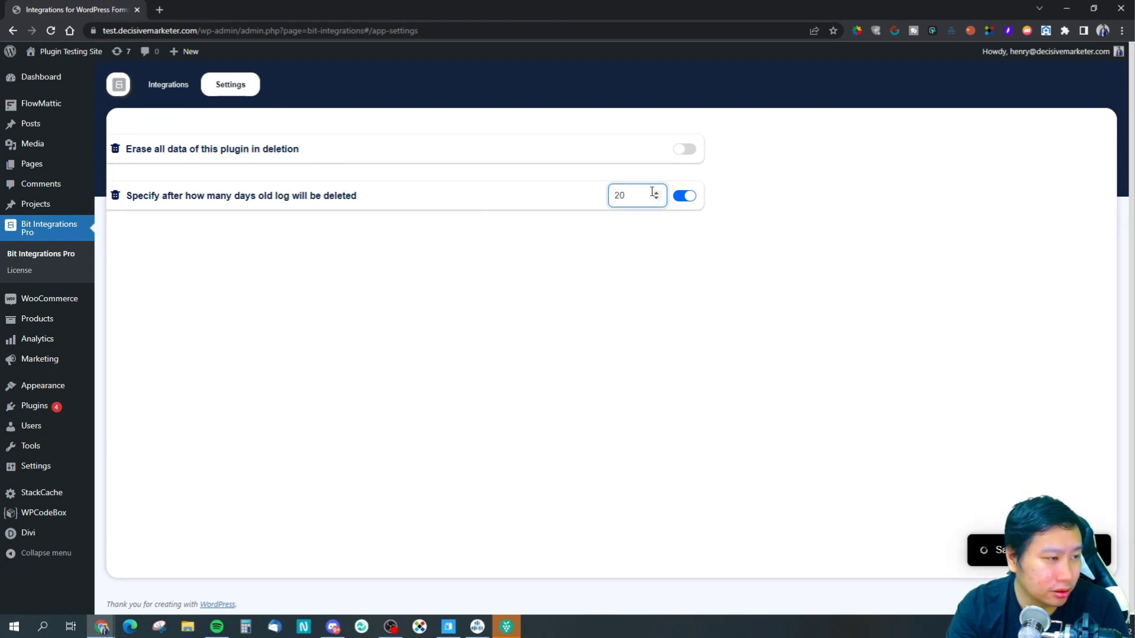
Enable erasing all of the plugin's data when it is deleted.
{"action": "left_click", "coordinate": [693, 152]}
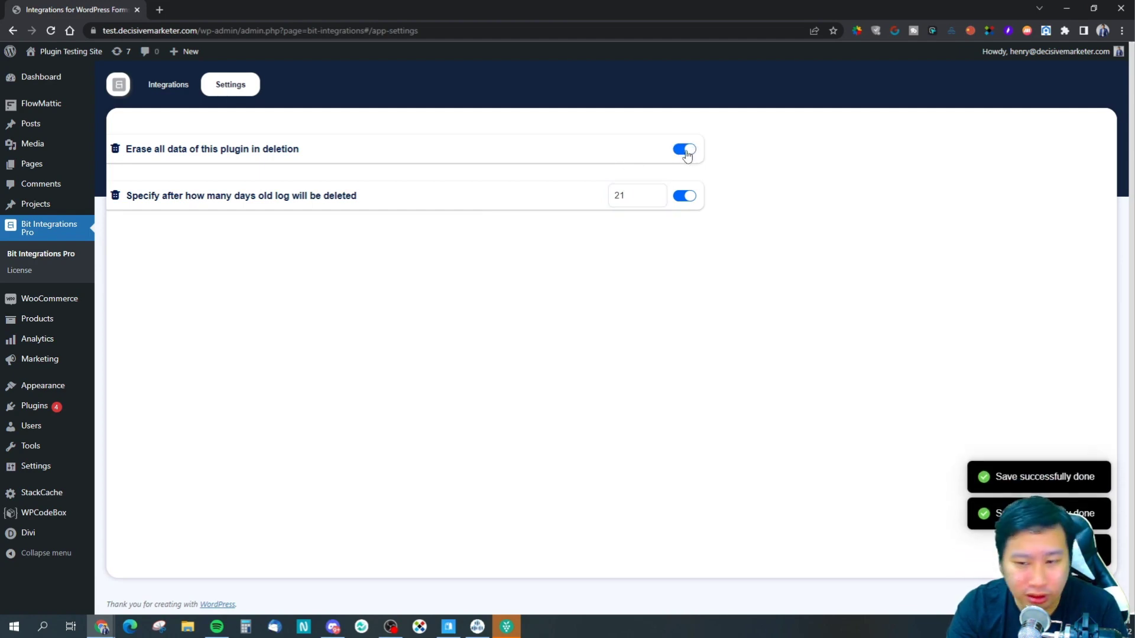
{"action": "right_click", "coordinate": [682, 152]}
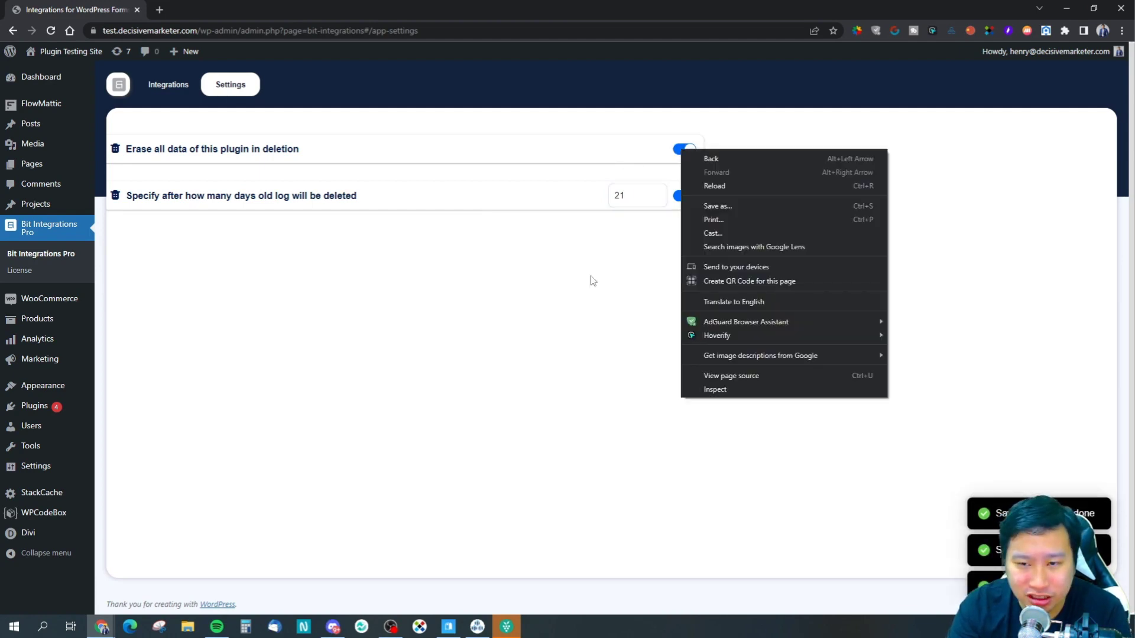
{"action": "left_click", "coordinate": [557, 317]}
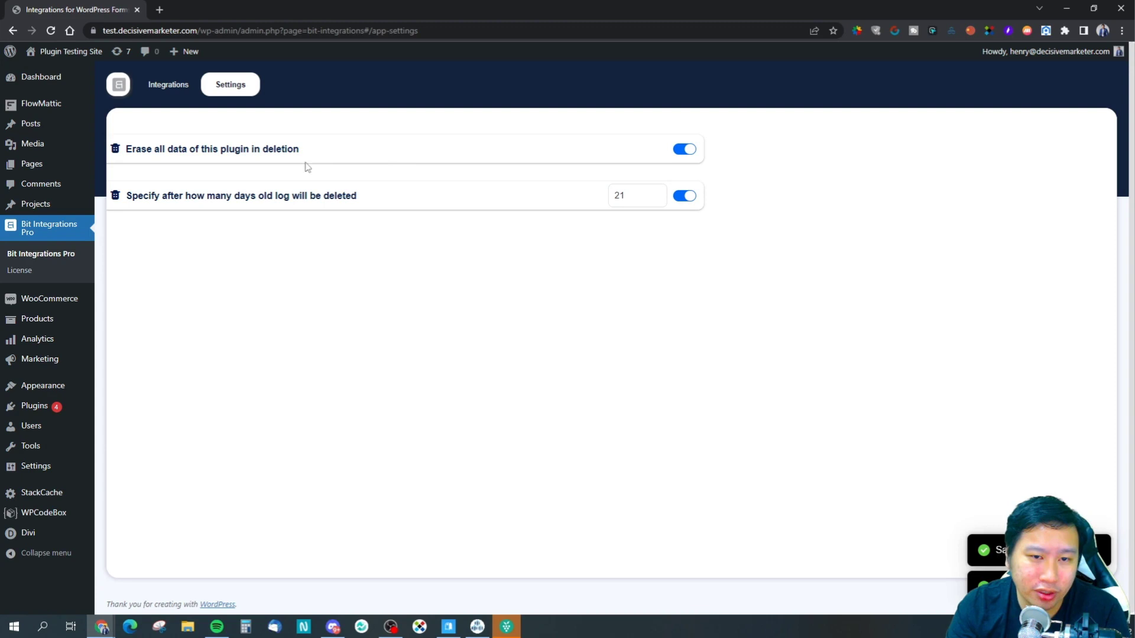
{"action": "left_click_drag", "start_coordinate": [197, 155], "coordinate": [280, 153]}
{"action": "left_click", "coordinate": [542, 146]}
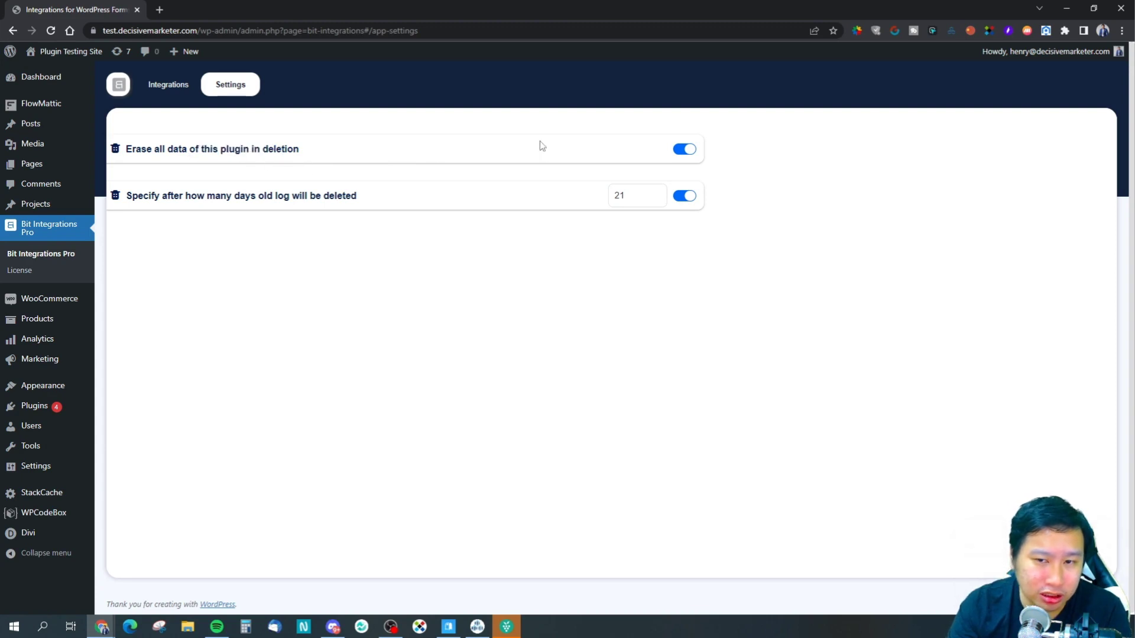
Return to the integrations list and check which table columns can be shown or hidden.
{"action": "left_click", "coordinate": [182, 92]}
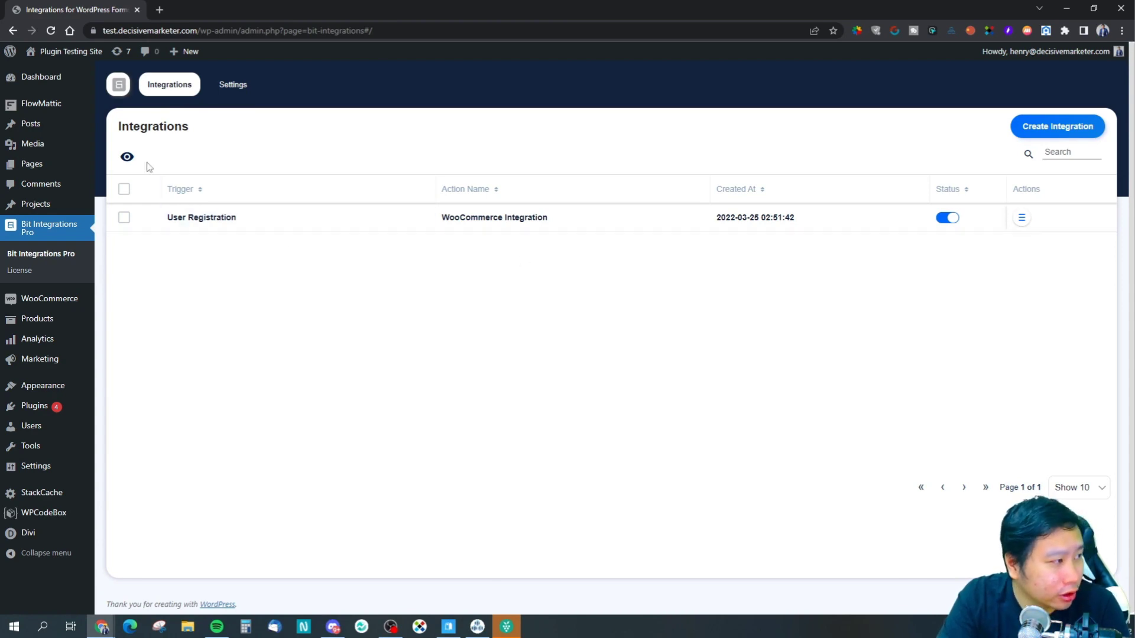
{"action": "left_click", "coordinate": [127, 157]}
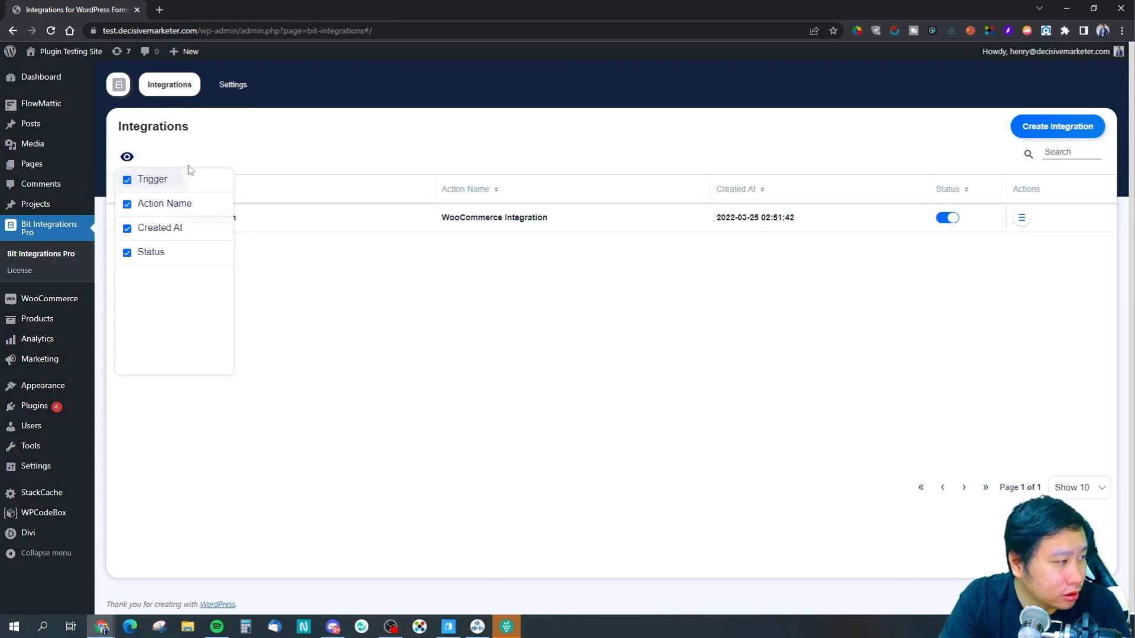
{"action": "left_click", "coordinate": [603, 305]}
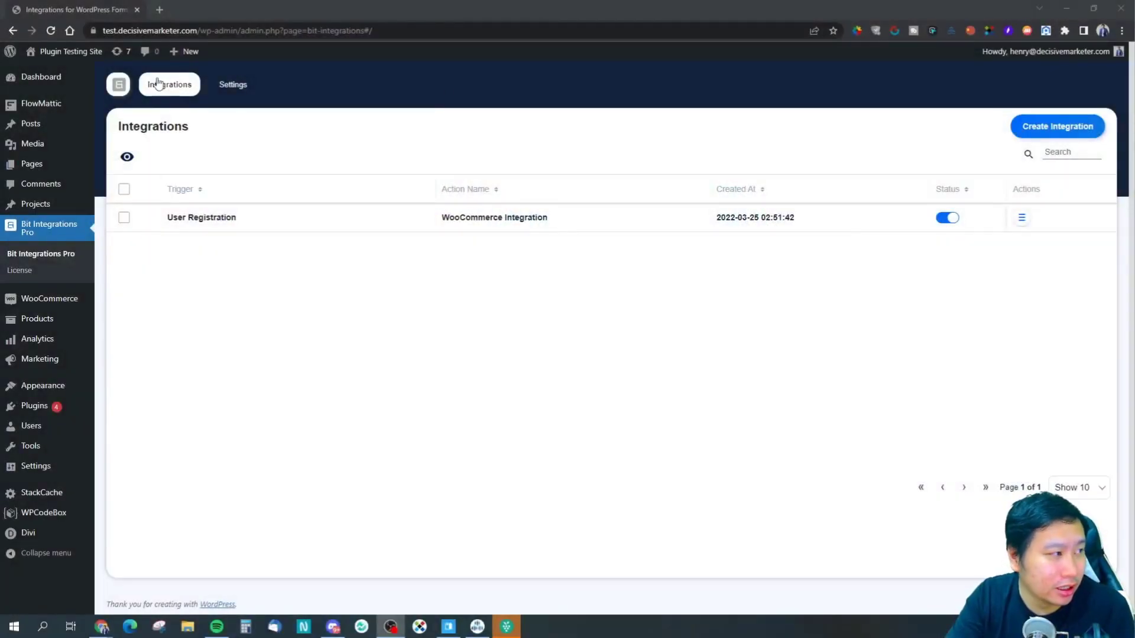
Start creating another integration, try Fluent Forms as its trigger, and discard that trigger choice.
{"action": "left_click", "coordinate": [1025, 131]}
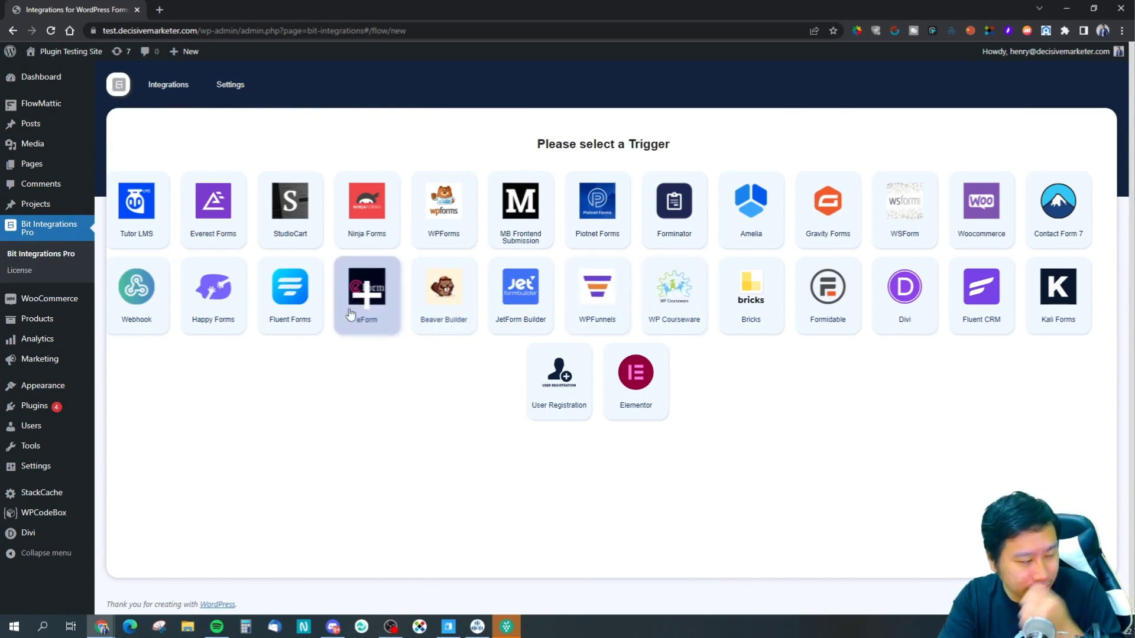
{"action": "left_click", "coordinate": [306, 311]}
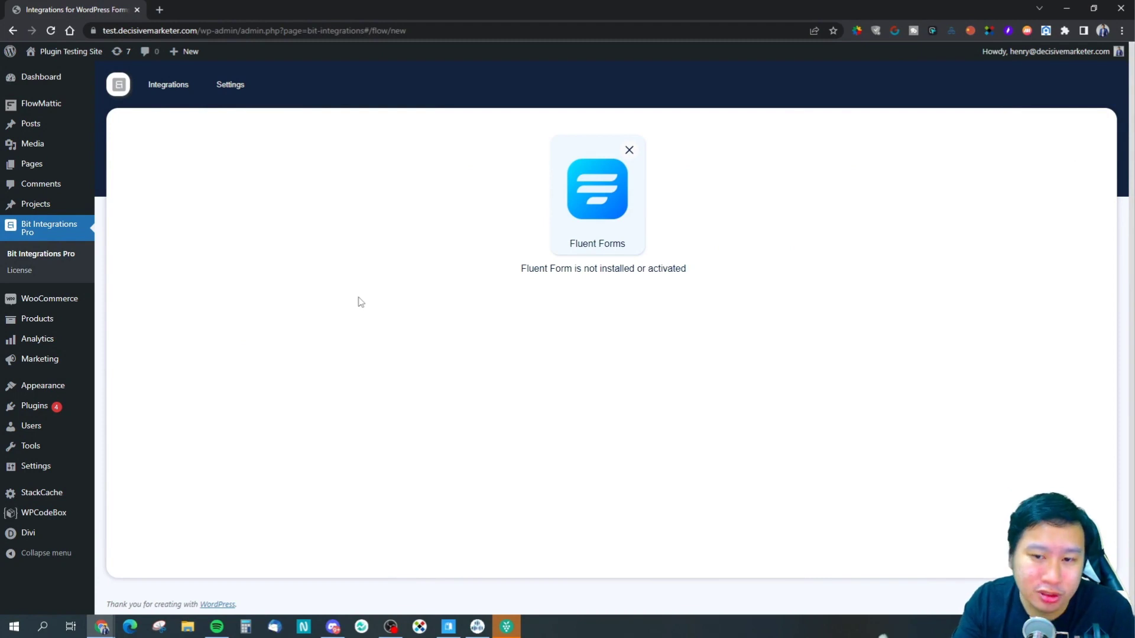
{"action": "left_click", "coordinate": [630, 149]}
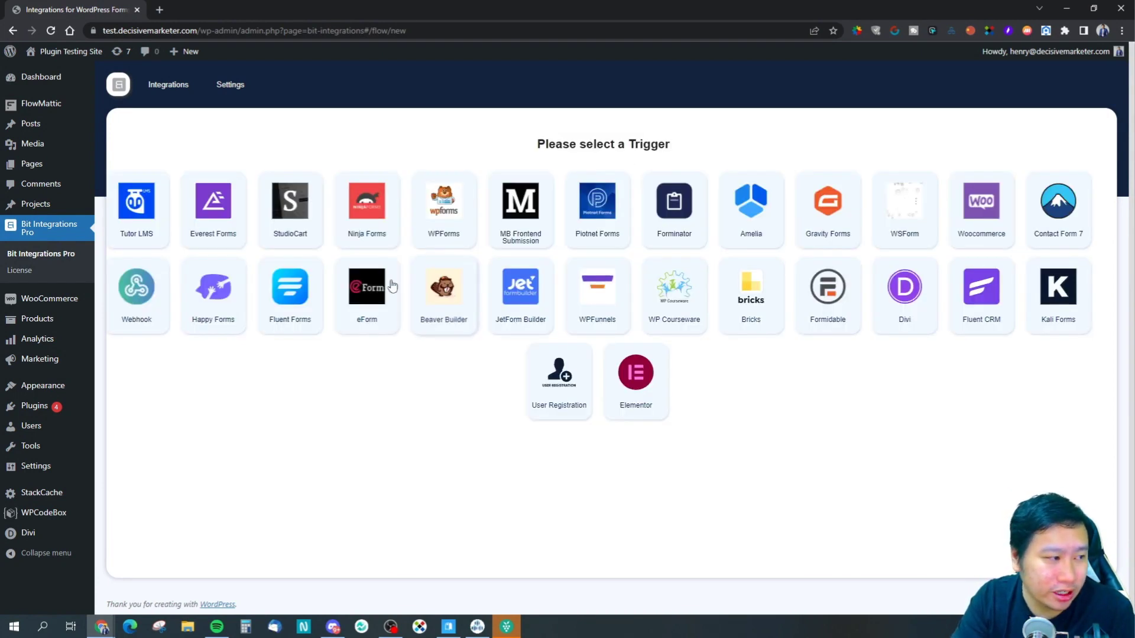